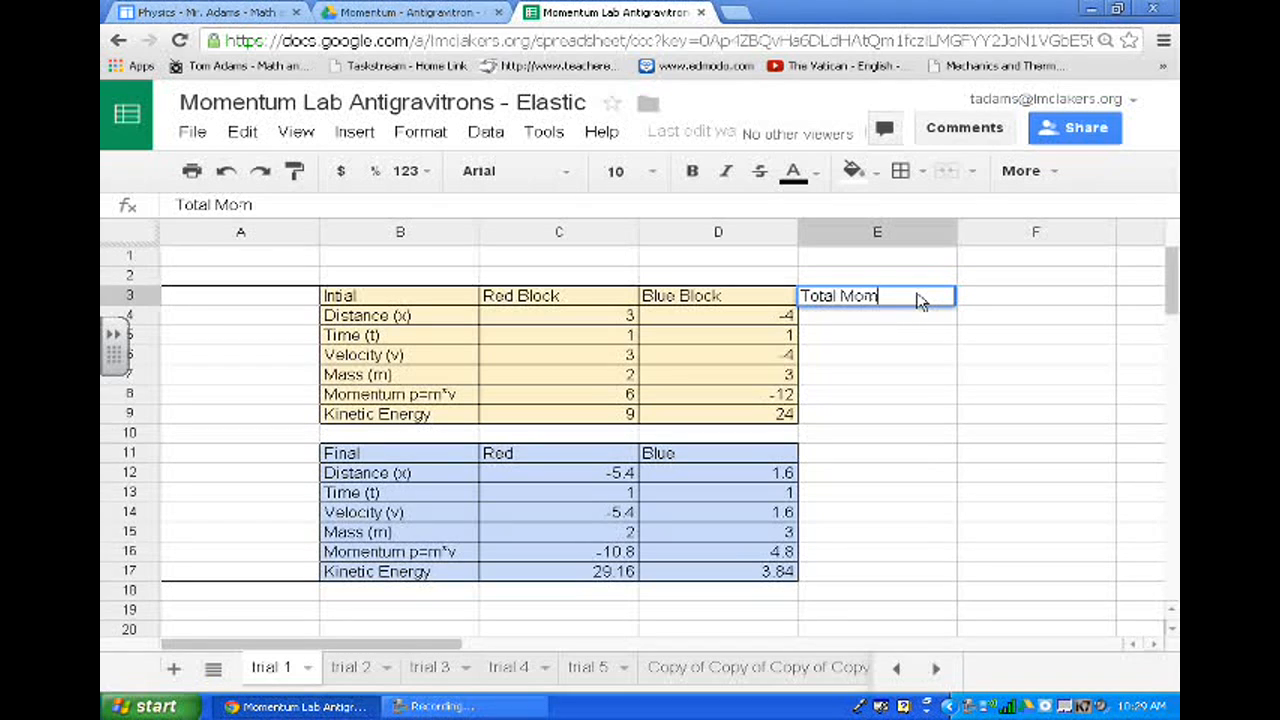
# - Complete the heading in E3 as "Total Momentum (Ini.)" and widen column E to fit it
pyautogui.write('entum (Inini')
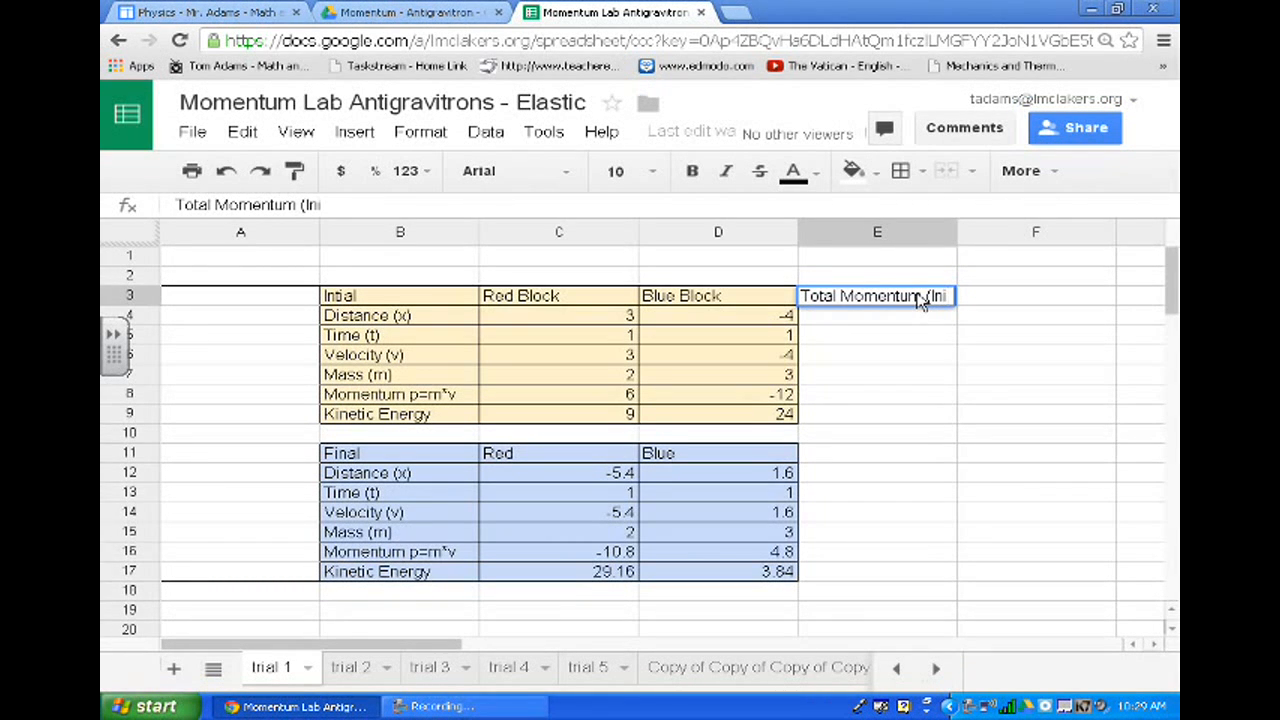
pyautogui.write('.)')
pyautogui.moveTo(955, 232); pyautogui.dragTo(1004, 232)
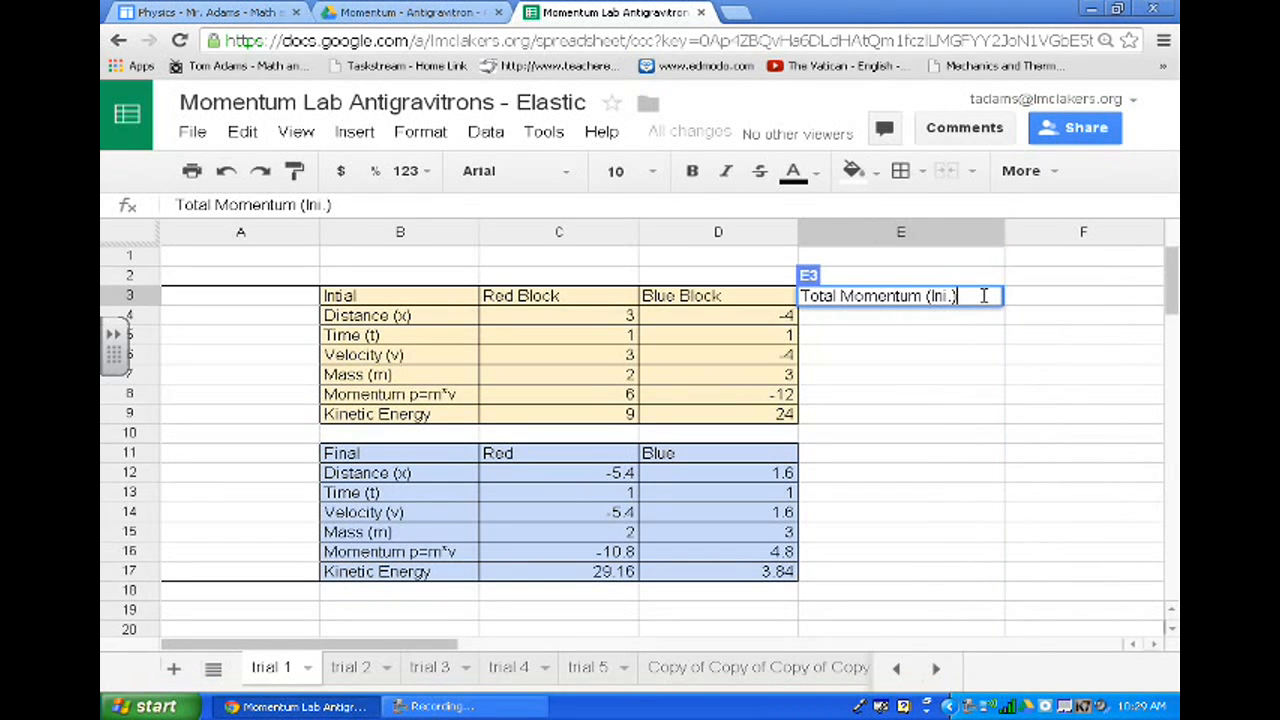
# - Change the heading in E3 to "Total Momentum Initial"
pyautogui.press('BackSpace')
pyautogui.press('BackSpace')
pyautogui.press('BackSpace')
pyautogui.press('BackSpace')
pyautogui.press('BackSpace')
pyautogui.press('BackSpace')
pyautogui.write('Initial')
pyautogui.press('BackSpace')
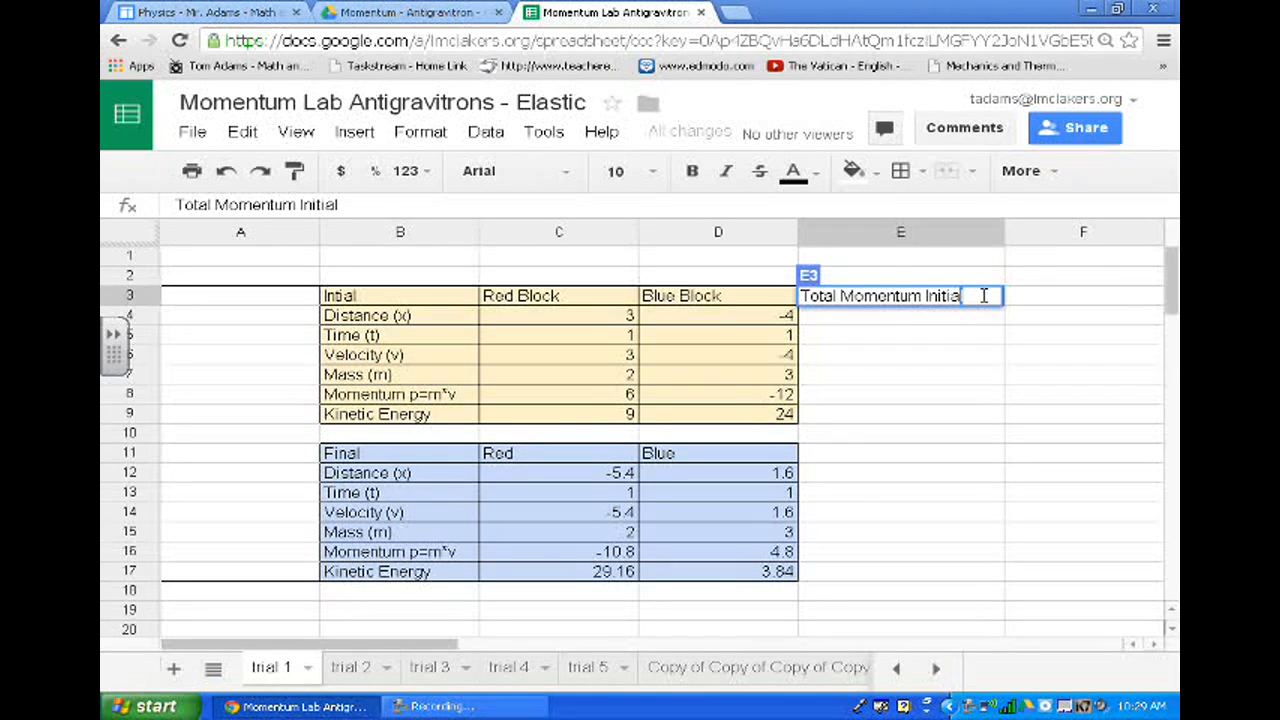
pyautogui.click(946, 457)
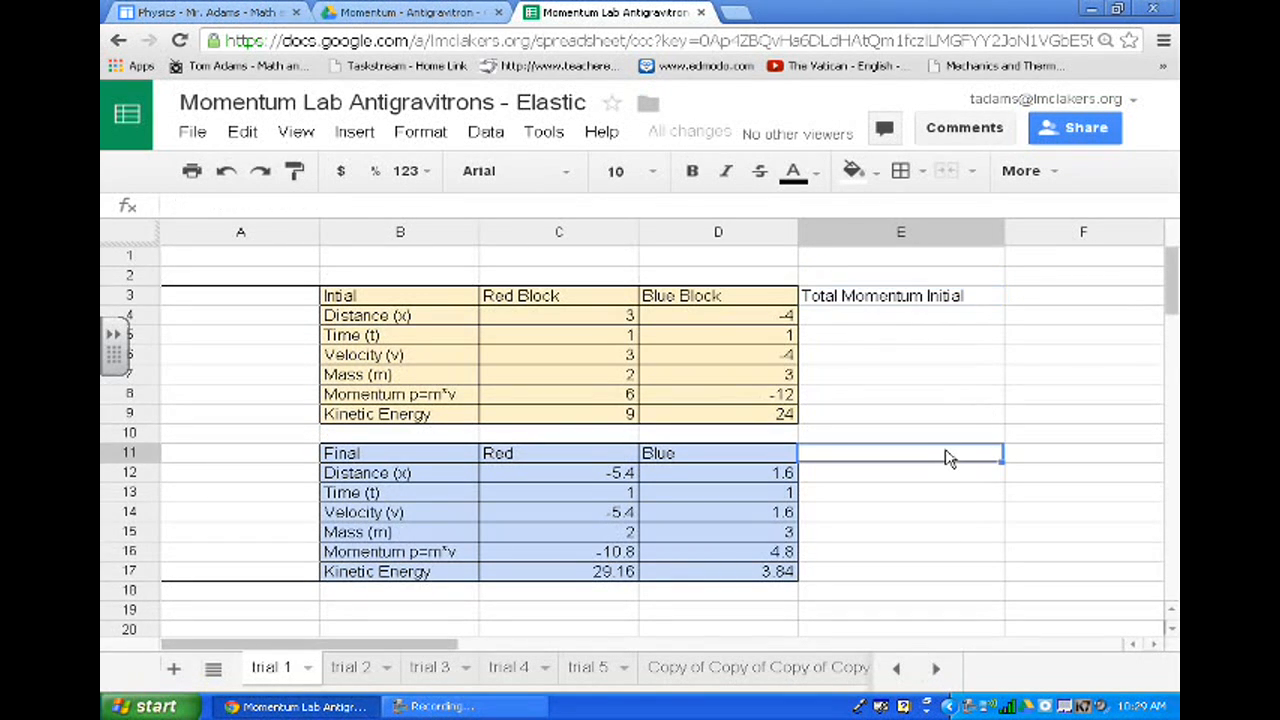
# - Format cells E3:E4 with a light yellow fill matching the initial table and borders on all sides
pyautogui.click(941, 302)
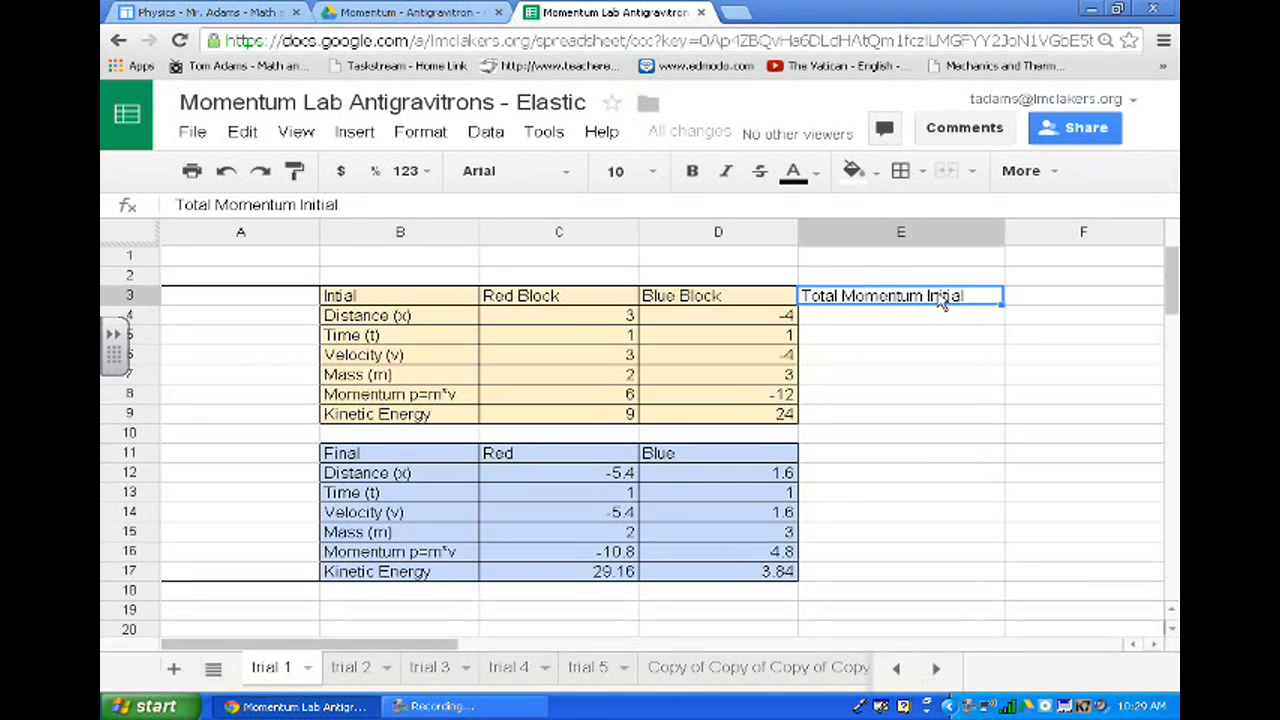
pyautogui.moveTo(937, 304); pyautogui.dragTo(937, 320)
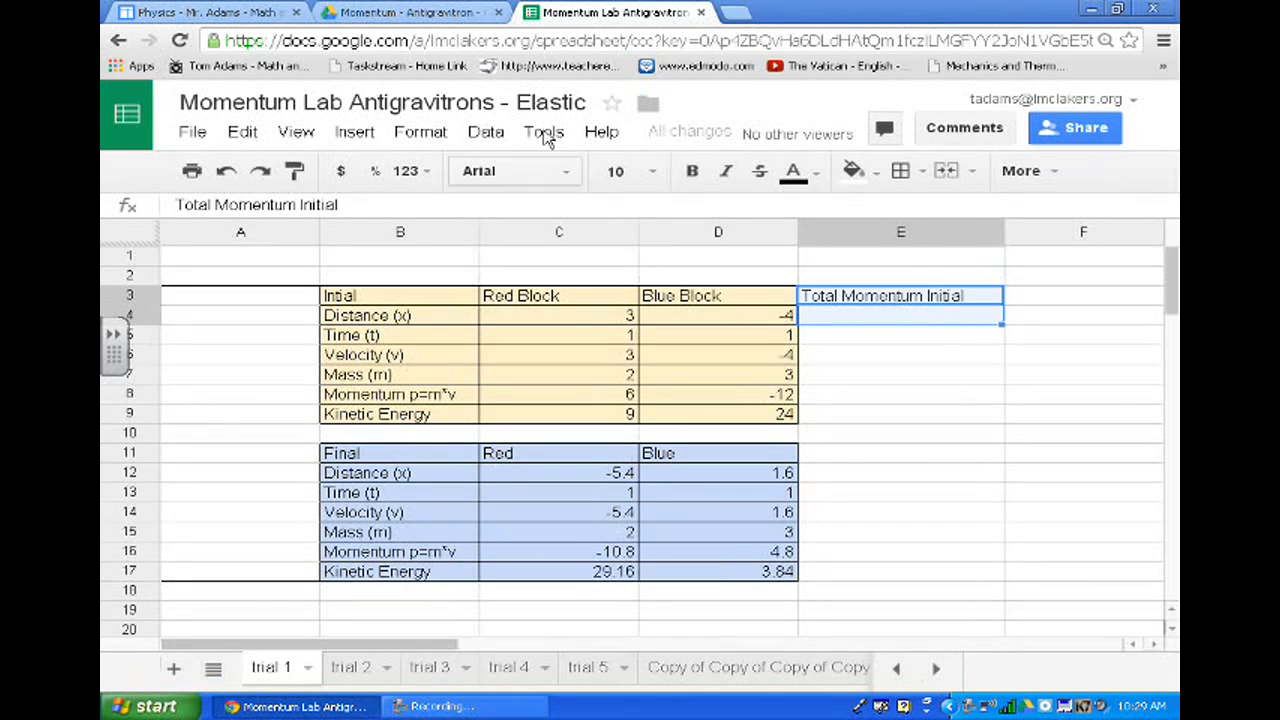
pyautogui.click(873, 173)
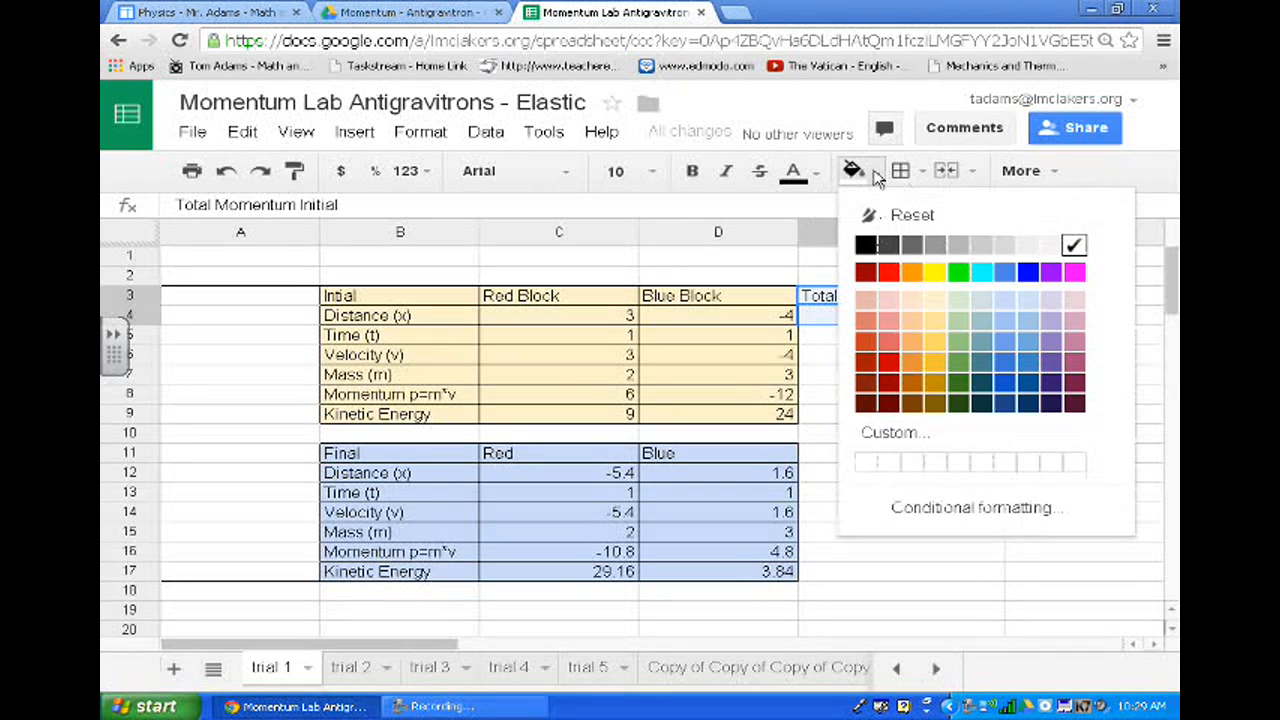
pyautogui.click(931, 300)
pyautogui.click(900, 171)
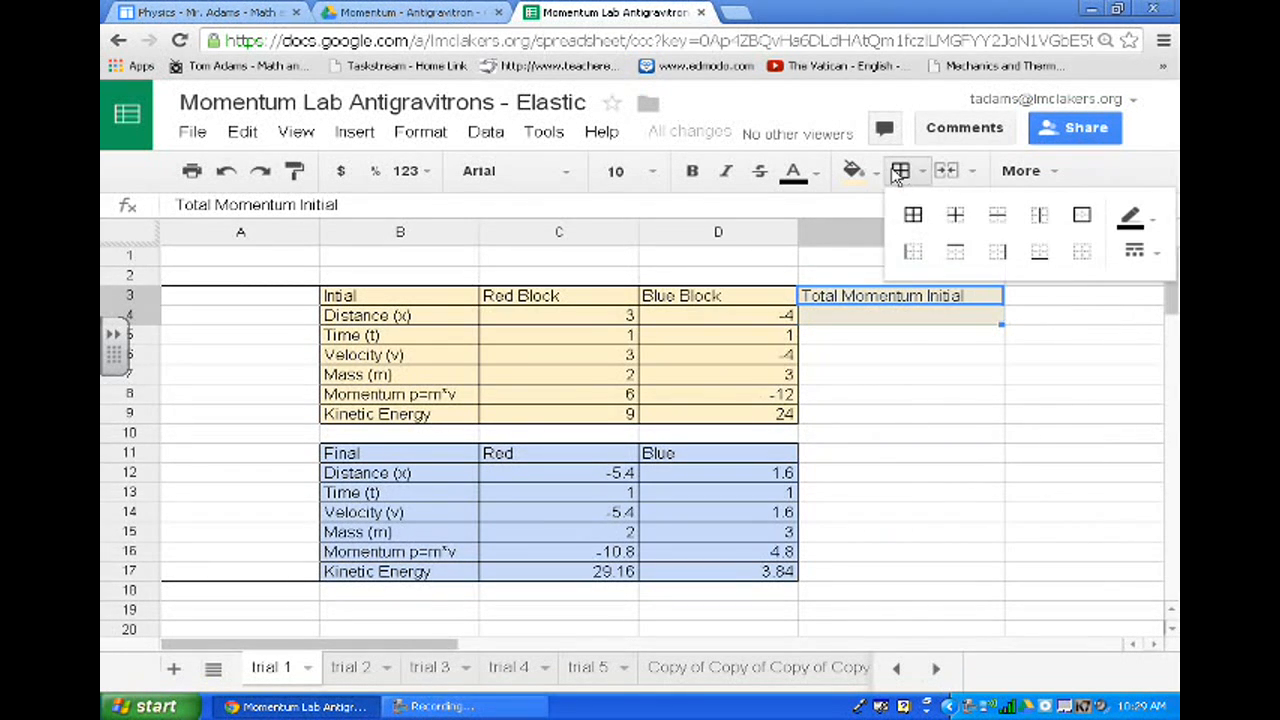
pyautogui.click(913, 218)
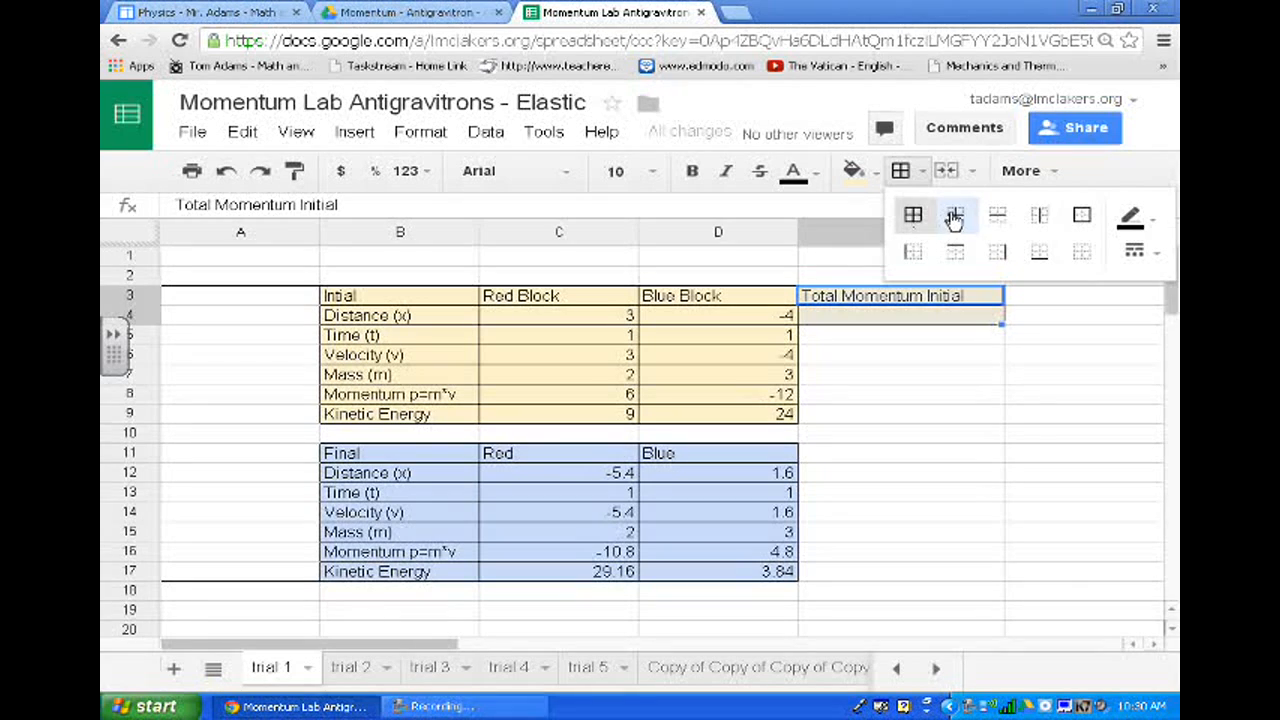
pyautogui.click(879, 362)
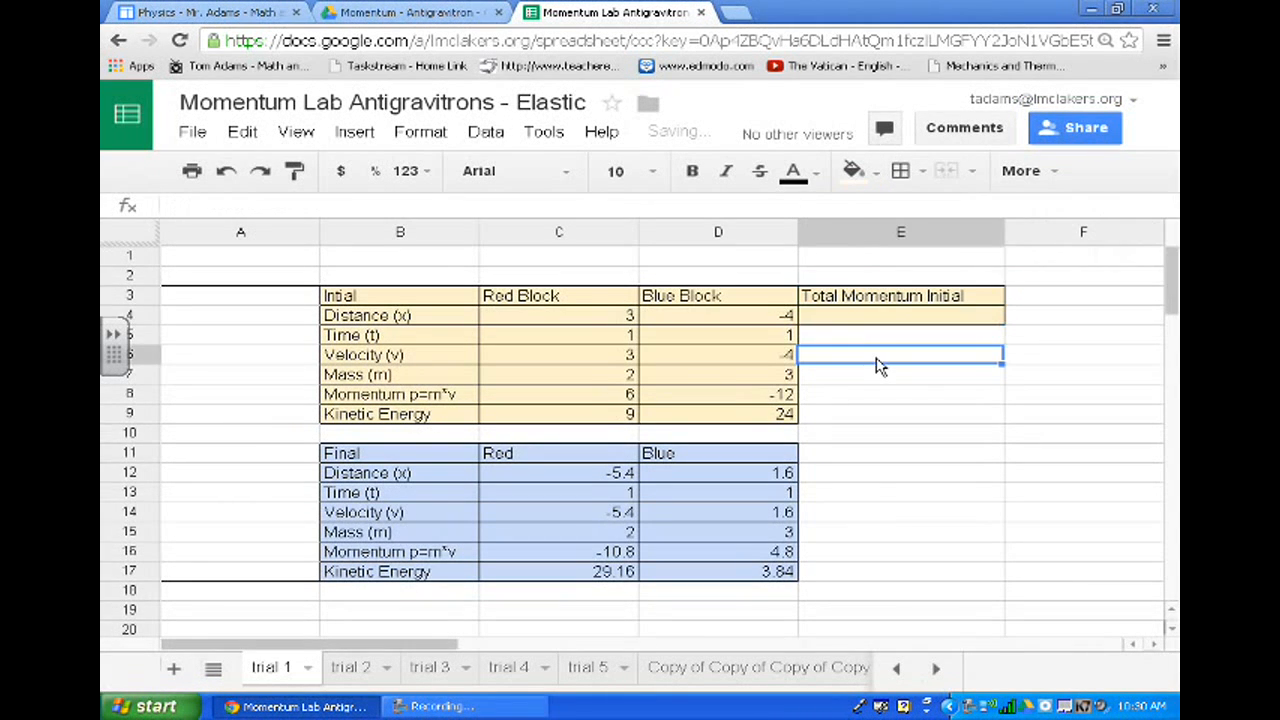
# - Enter the heading "Total Momentum Final" in E11 beside the final table
pyautogui.click(884, 451)
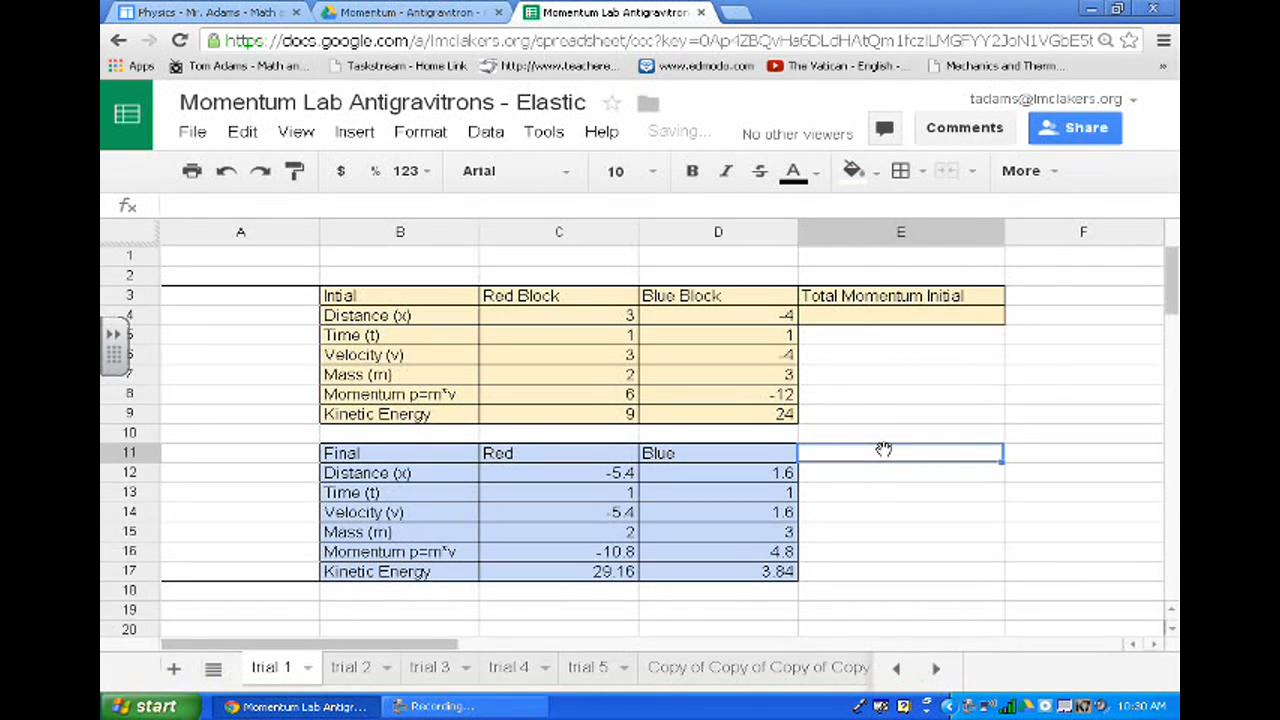
pyautogui.write('Tot')
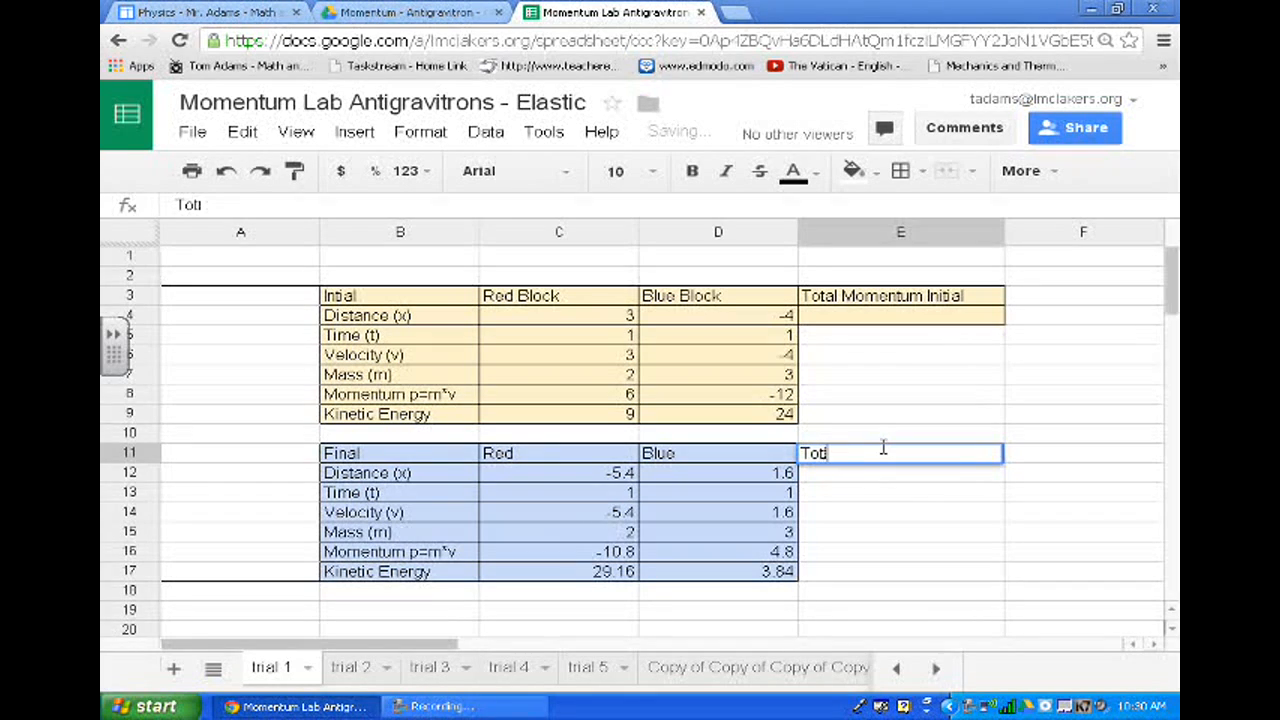
pyautogui.write('al Momentum')
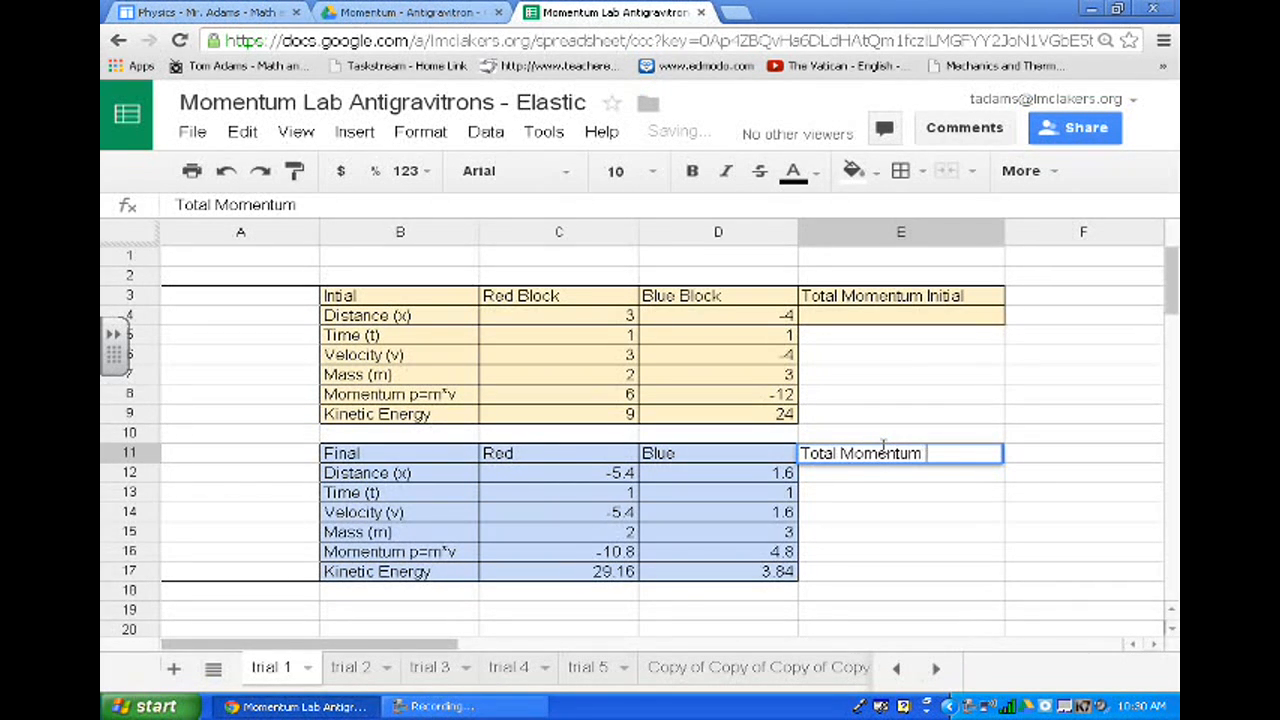
pyautogui.write(' Final')
pyautogui.press('Left')
pyautogui.press('Left')
pyautogui.press('Left')
pyautogui.press('Right')
pyautogui.press('Right')
pyautogui.press('Right')
pyautogui.press('Right')
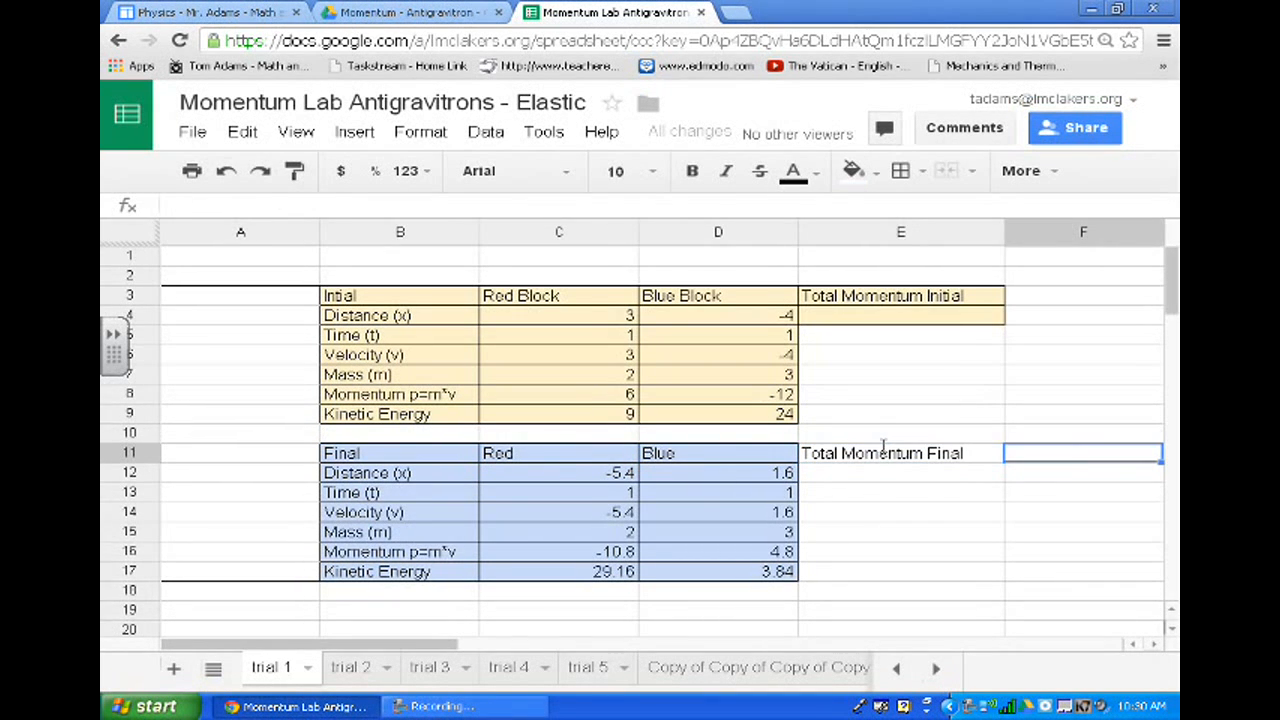
# - Format cells E11:E12 with borders on all sides and a light blue fill matching the final table
pyautogui.press('Left')
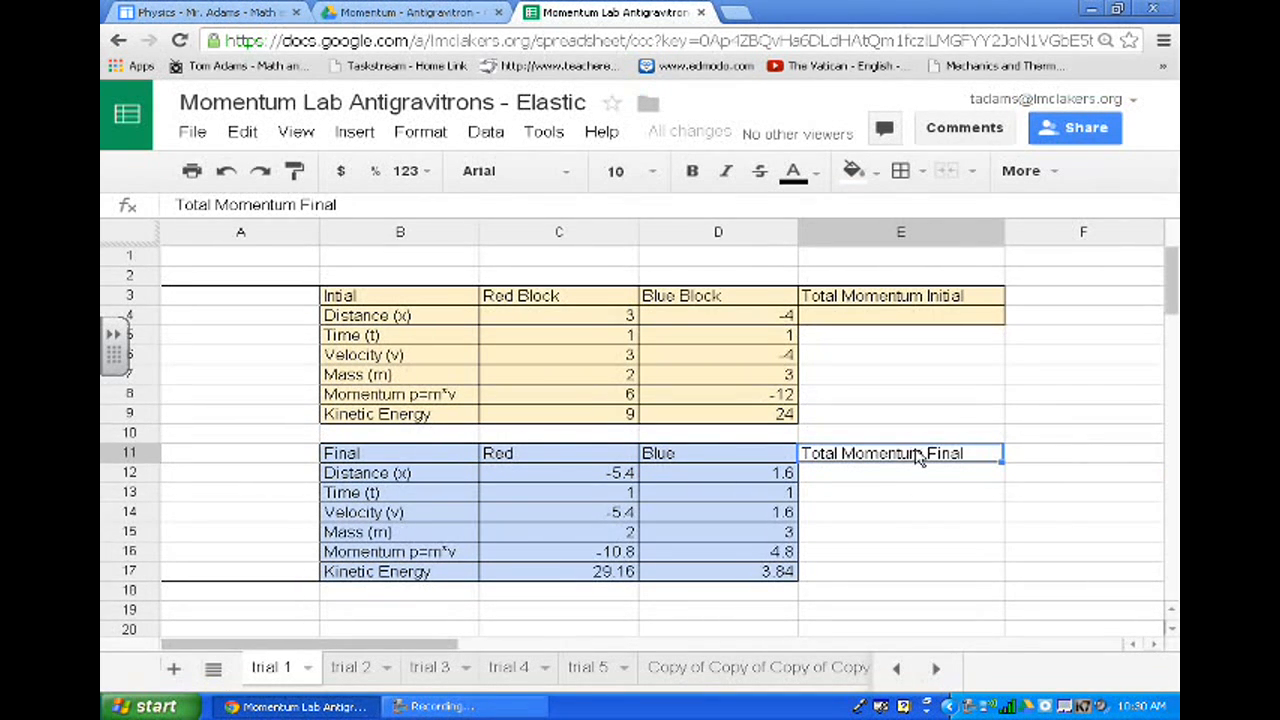
pyautogui.hotkey('shift', 'Down')
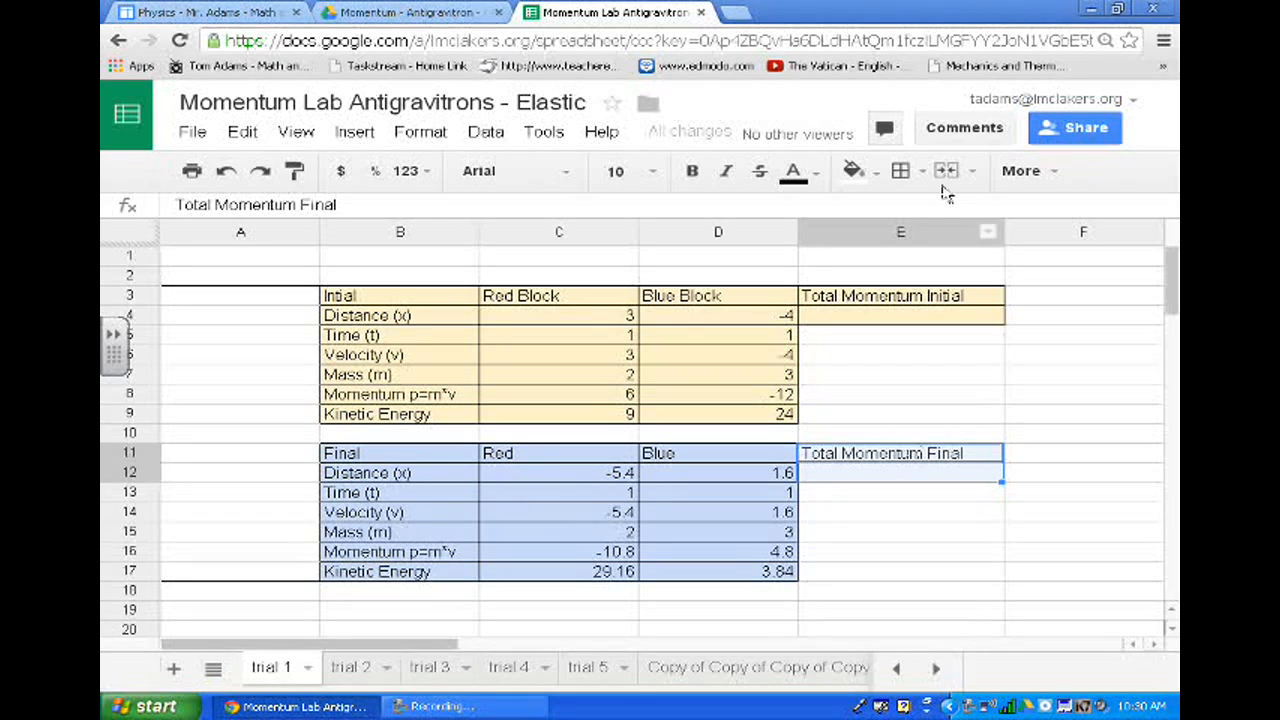
pyautogui.click(901, 172)
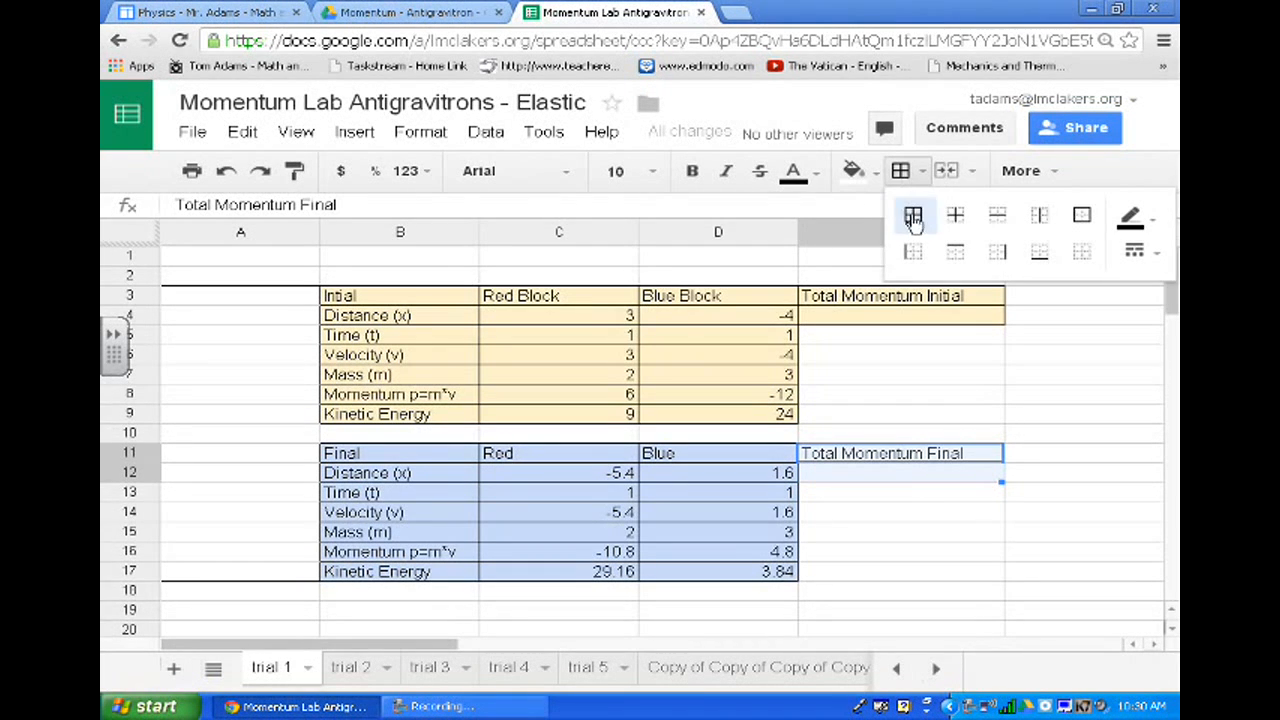
pyautogui.click(913, 214)
pyautogui.click(875, 178)
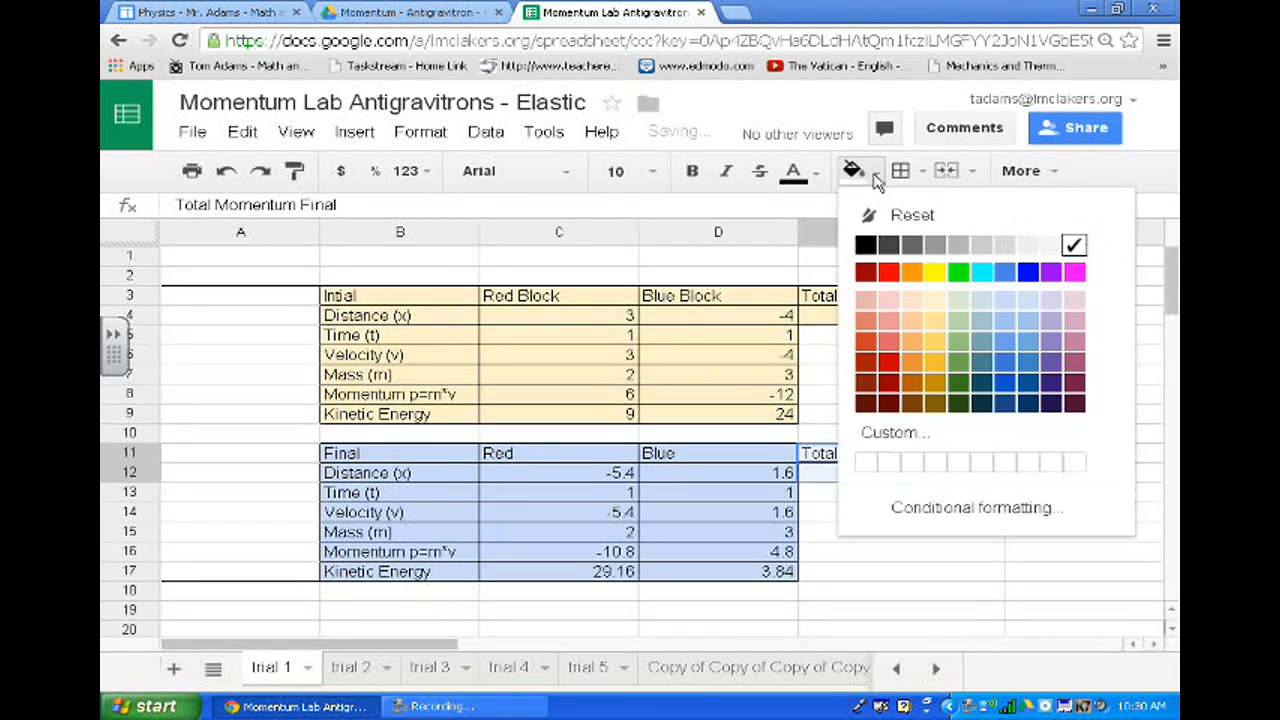
pyautogui.click(1005, 300)
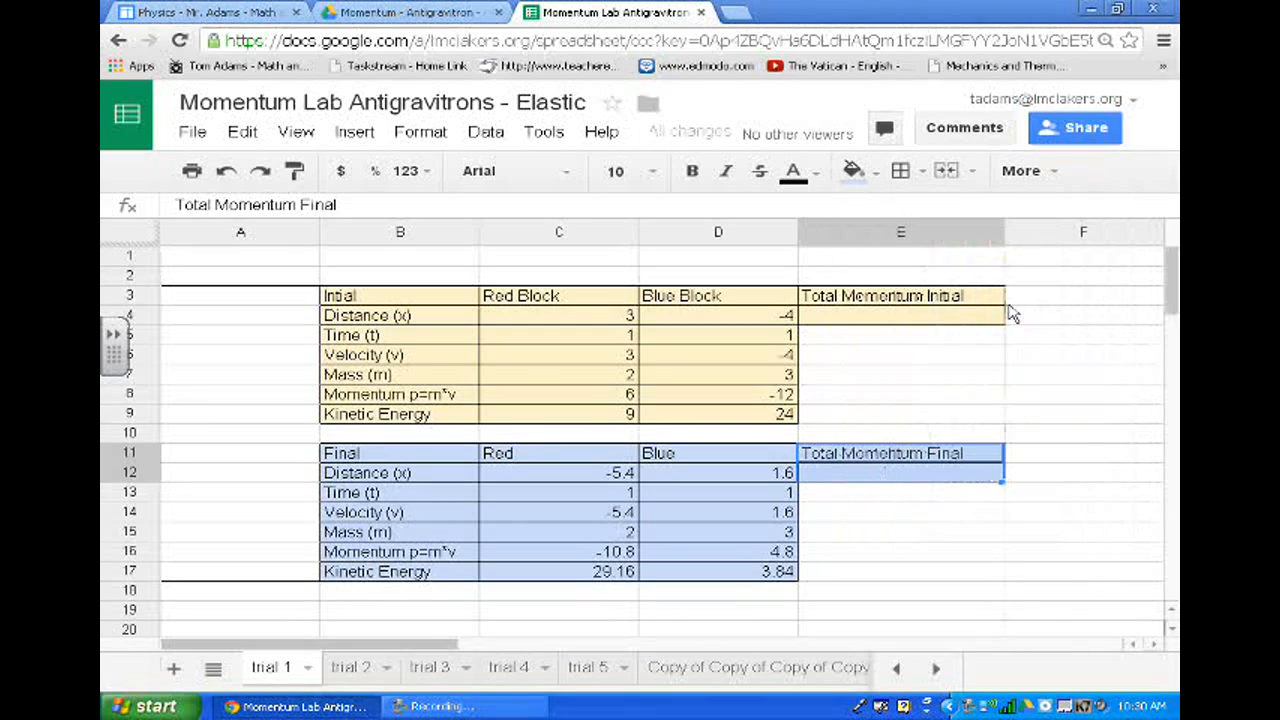
pyautogui.click(903, 172)
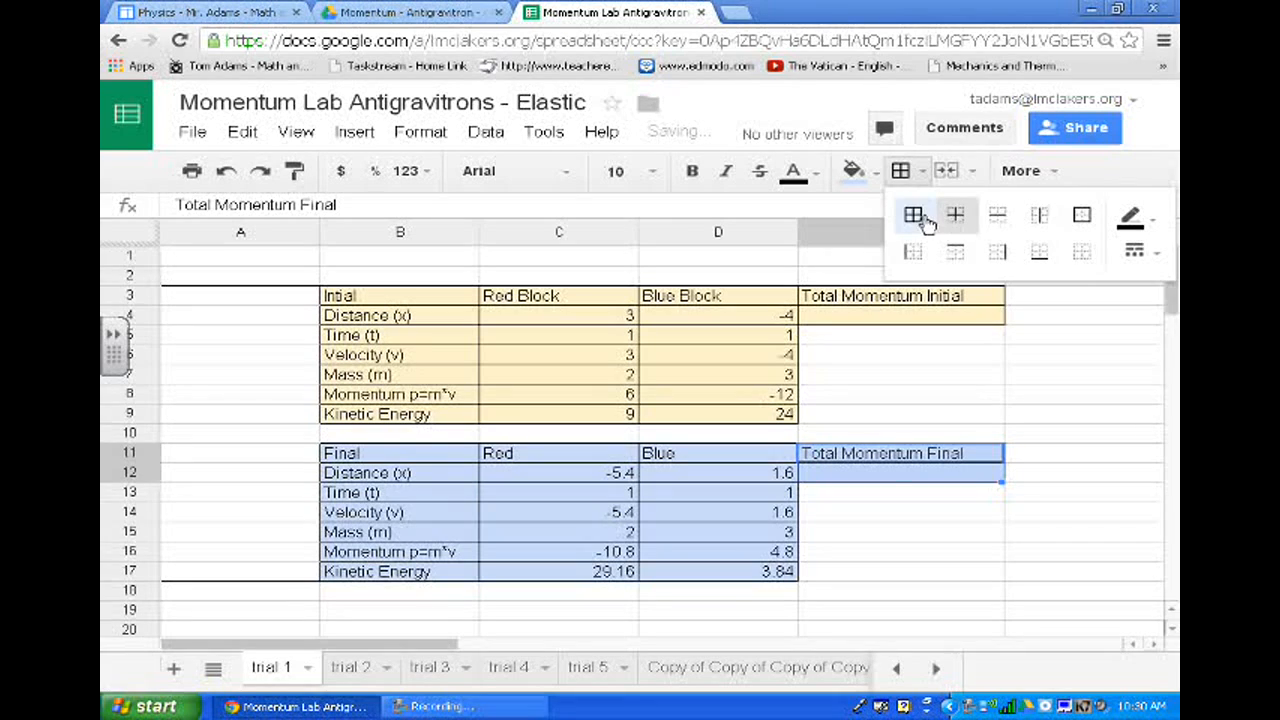
pyautogui.click(932, 382)
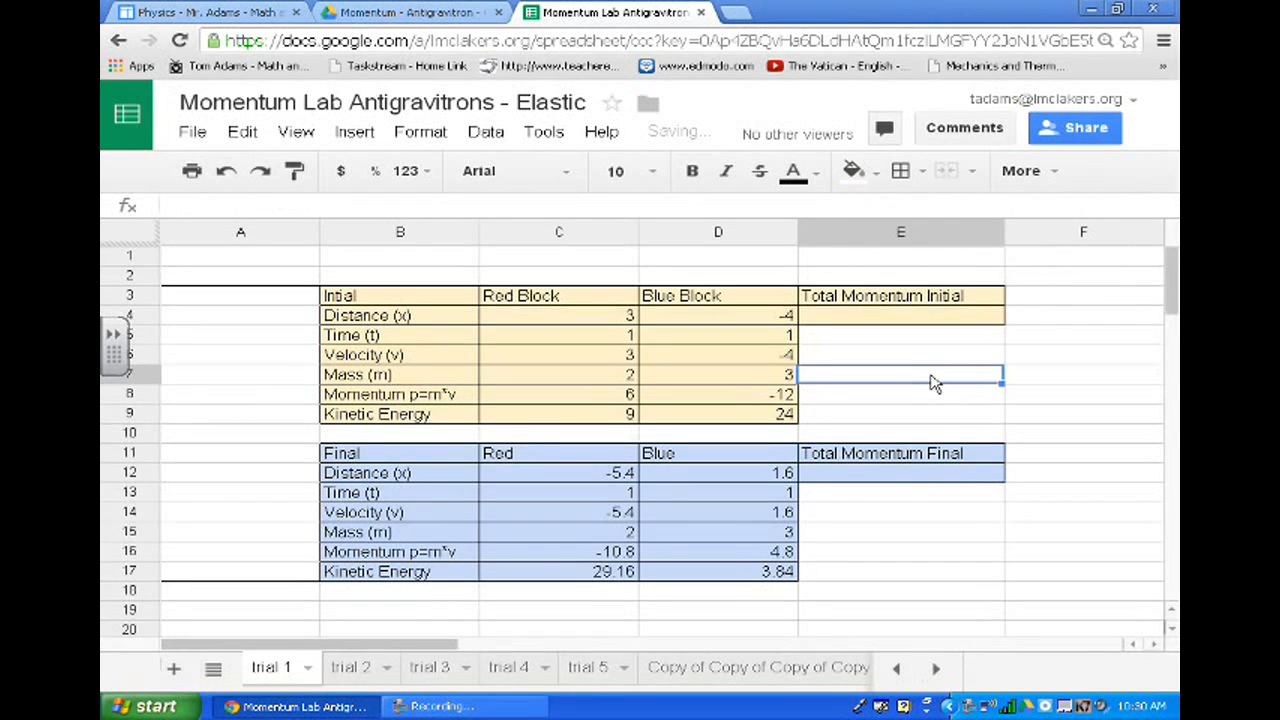
# - Calculate the total initial momentum in E4 with the formula =C8+D8
pyautogui.click(894, 314)
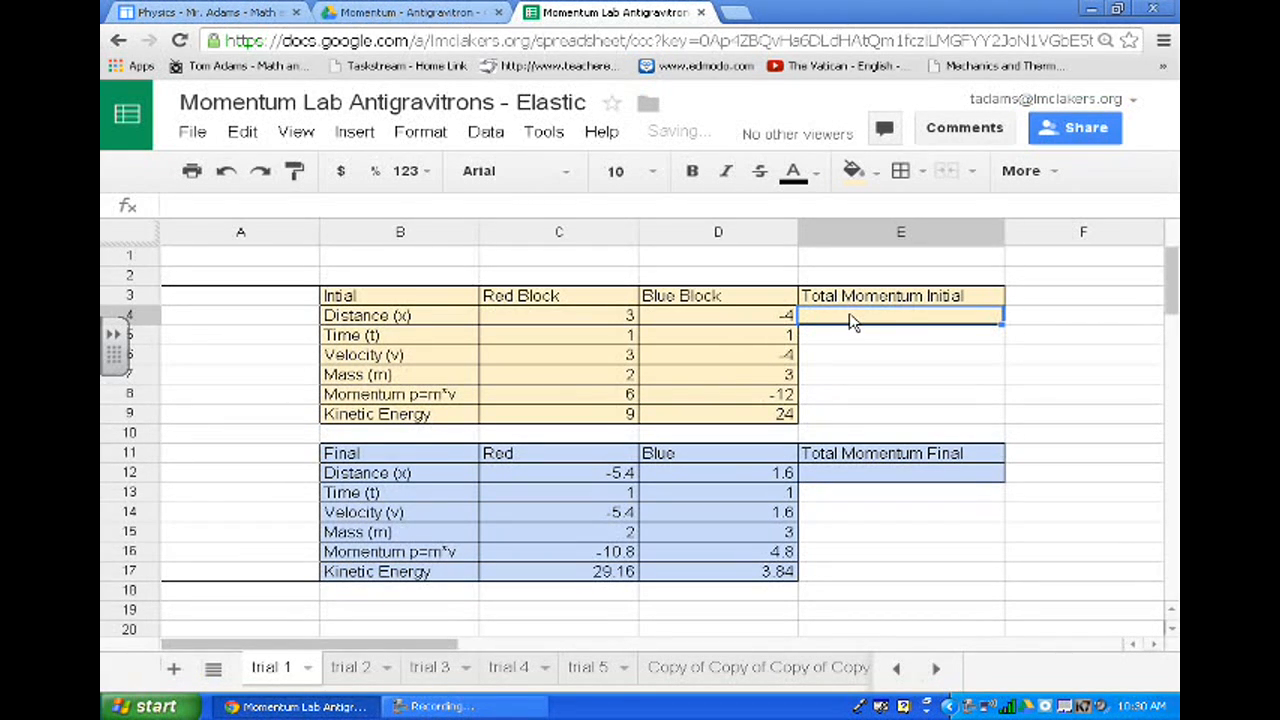
pyautogui.write('=')
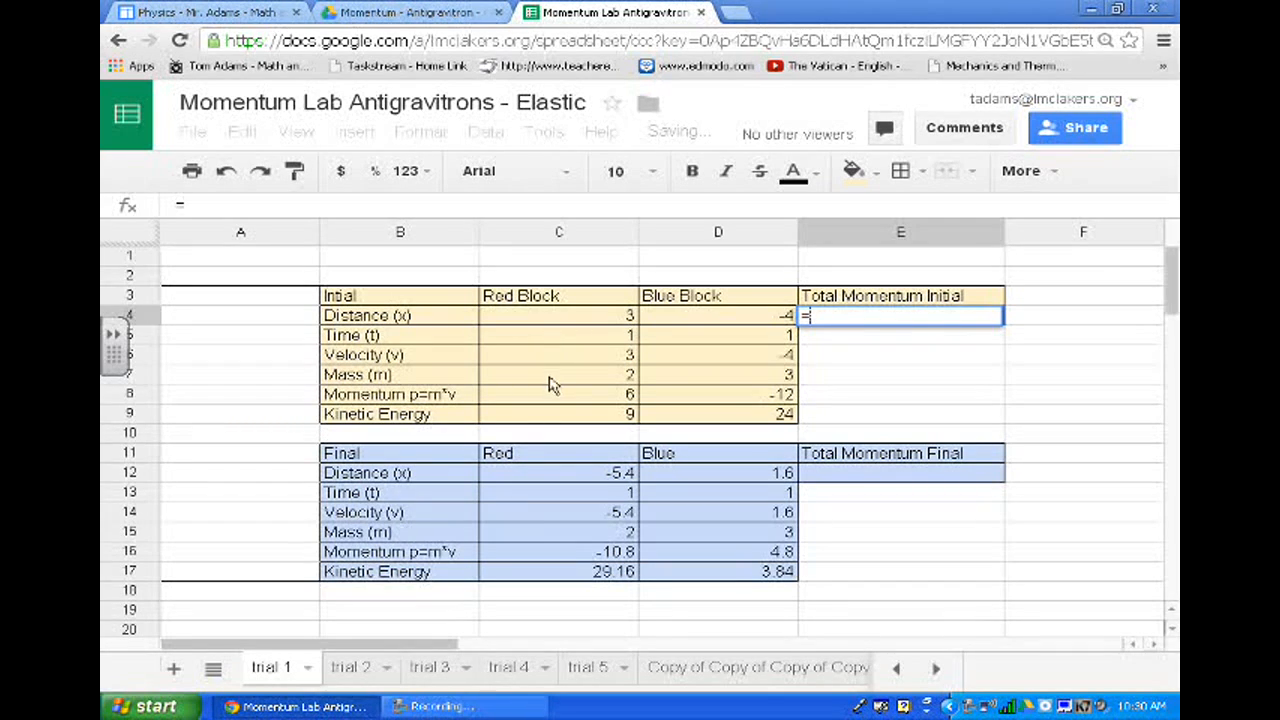
pyautogui.click(560, 402)
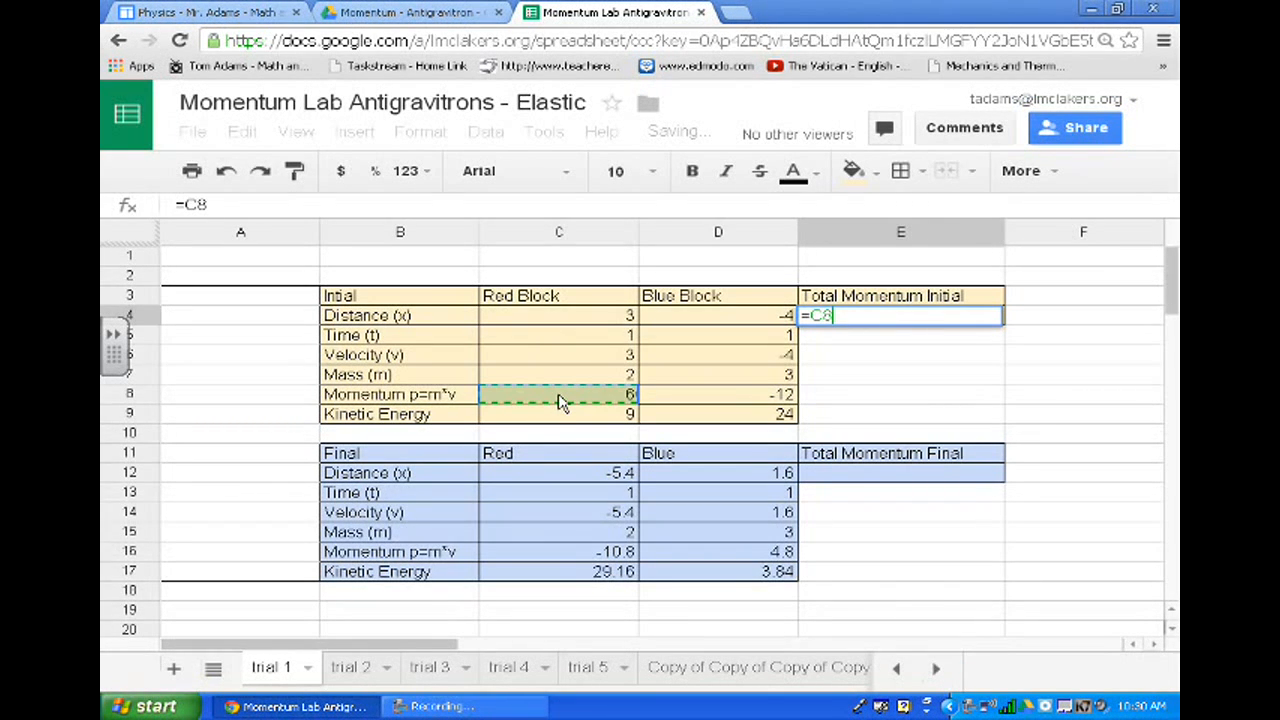
pyautogui.write('+')
pyautogui.click(728, 400)
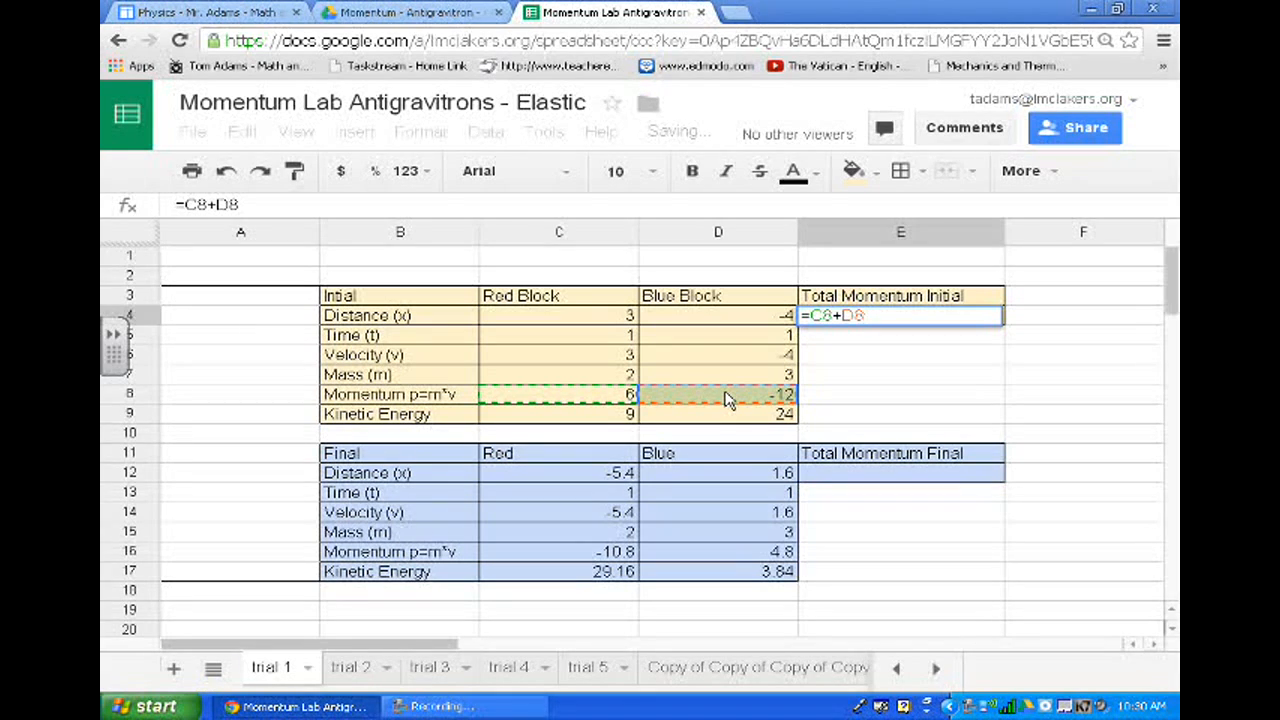
pyautogui.press('Return')
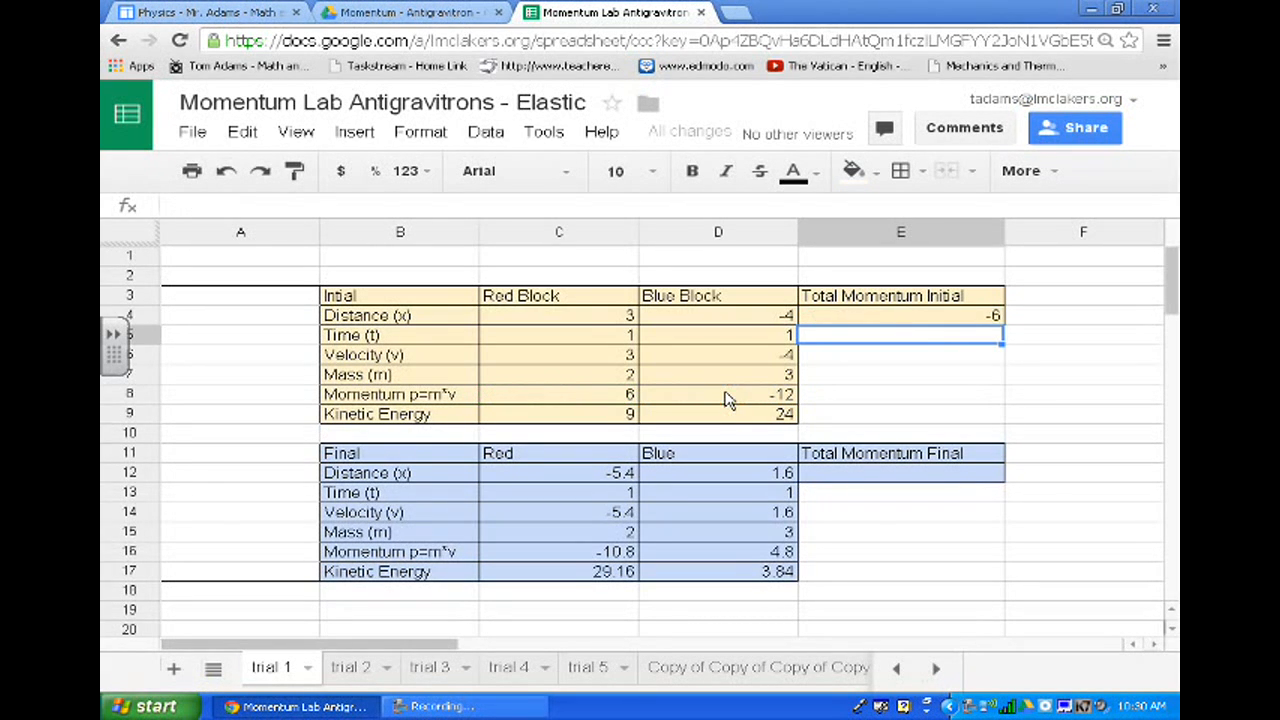
# - Calculate the total final momentum in E12 with the formula =C16+D16
pyautogui.click(938, 476)
pyautogui.write('=')
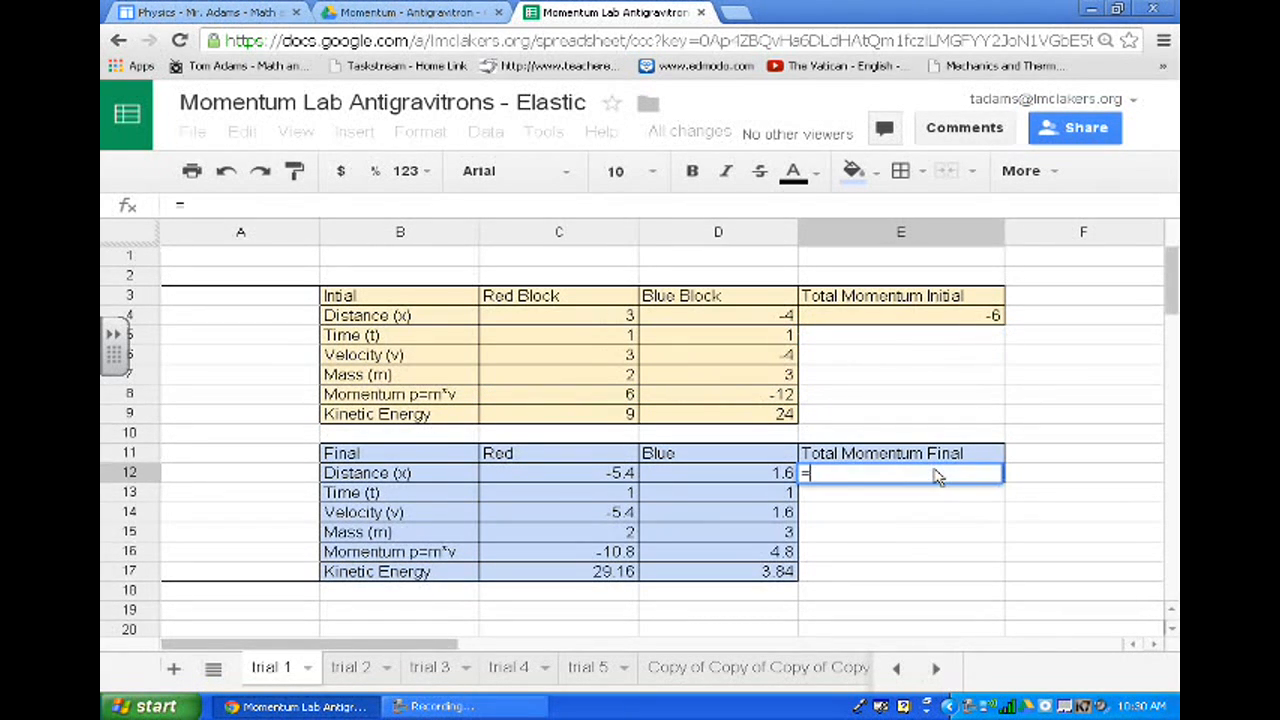
pyautogui.click(624, 556)
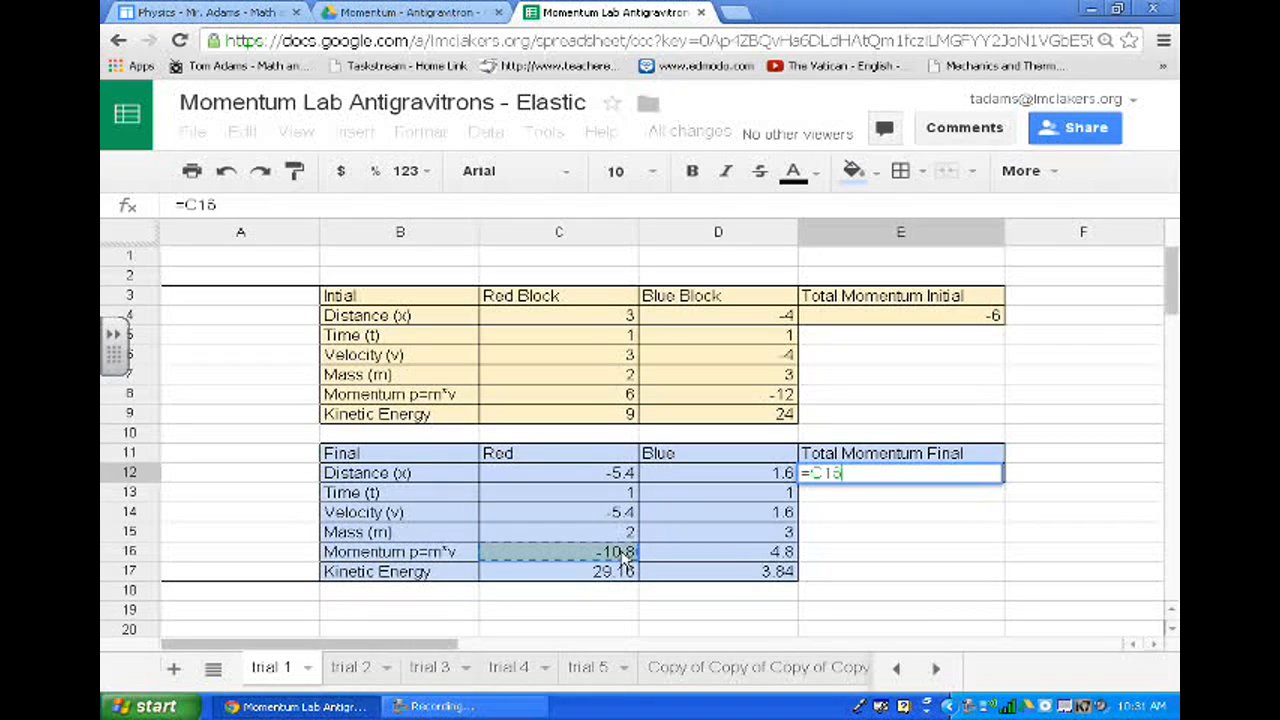
pyautogui.write('+')
pyautogui.click(776, 558)
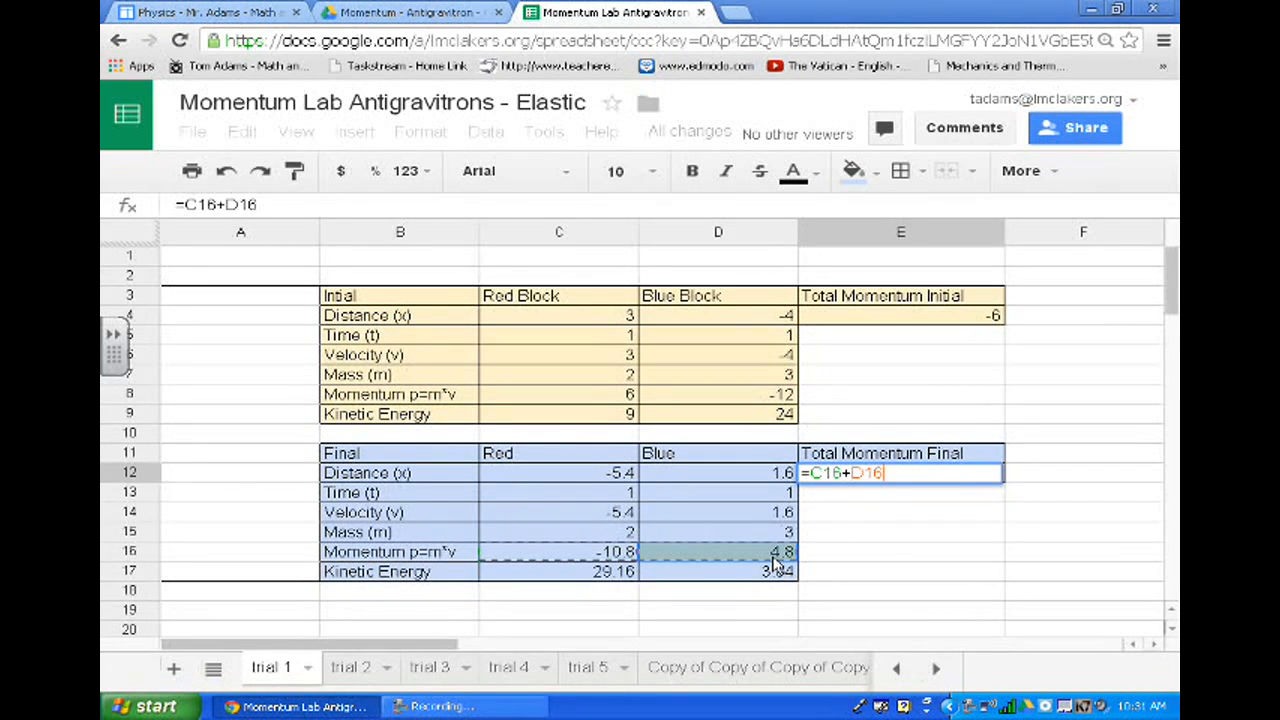
pyautogui.press('Return')
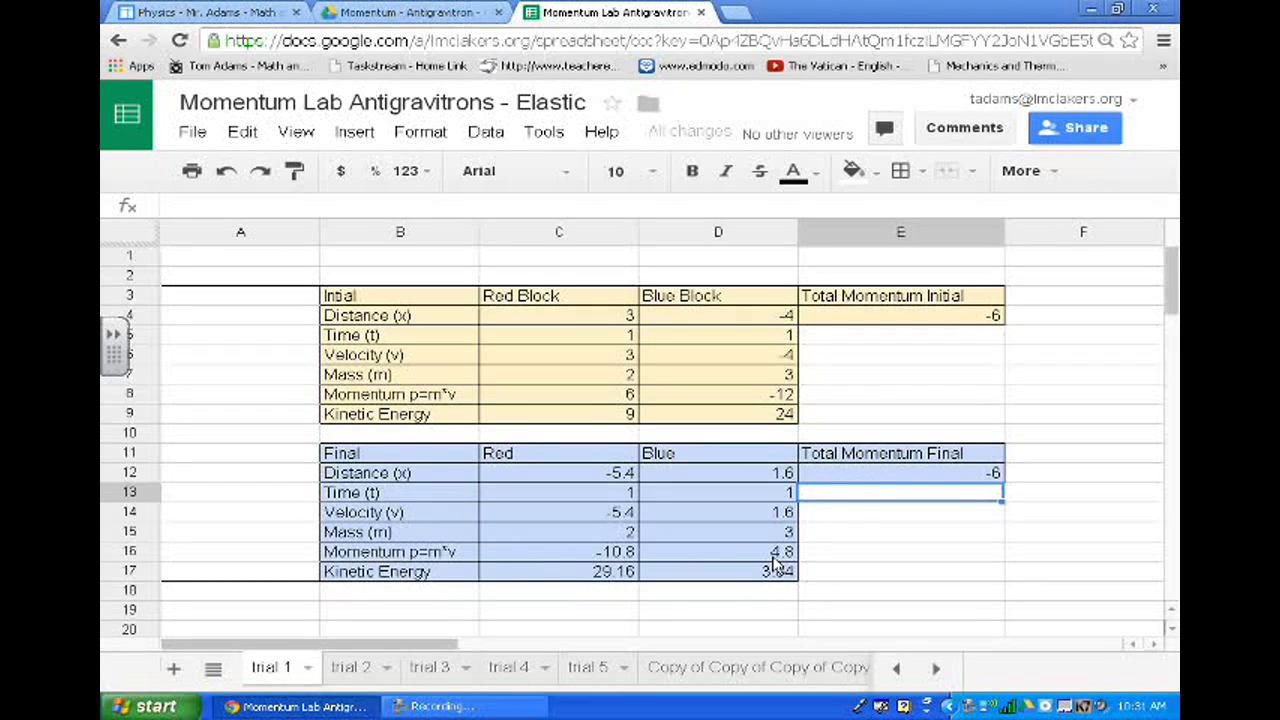
# - Enter the heading "Total Kinetic Energy" in E5 below the total initial momentum
pyautogui.click(969, 518)
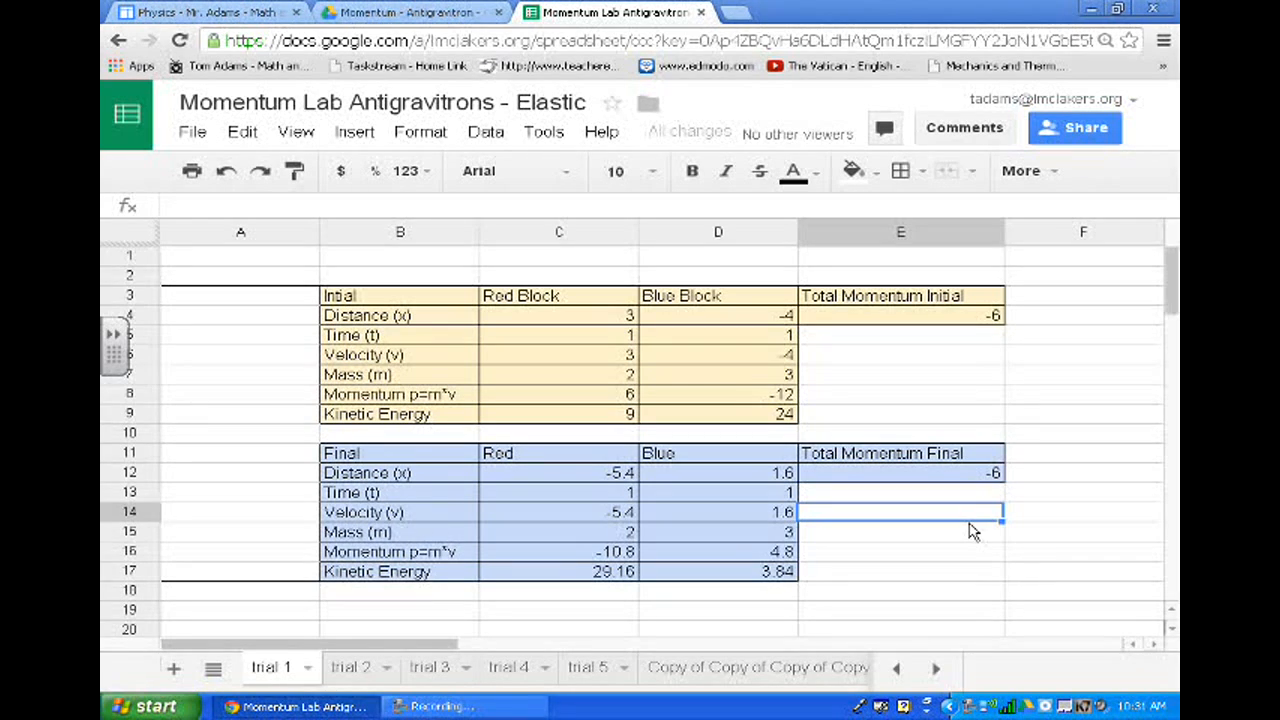
pyautogui.click(910, 416)
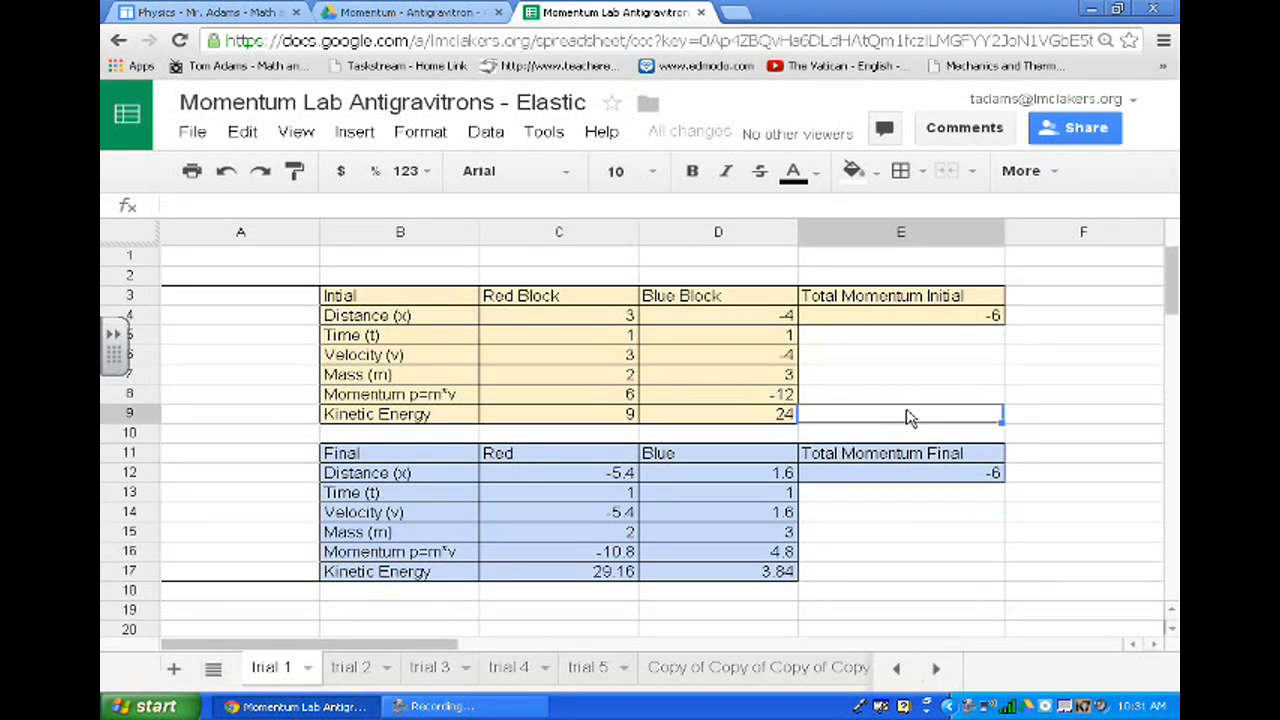
pyautogui.click(889, 345)
pyautogui.write('To')
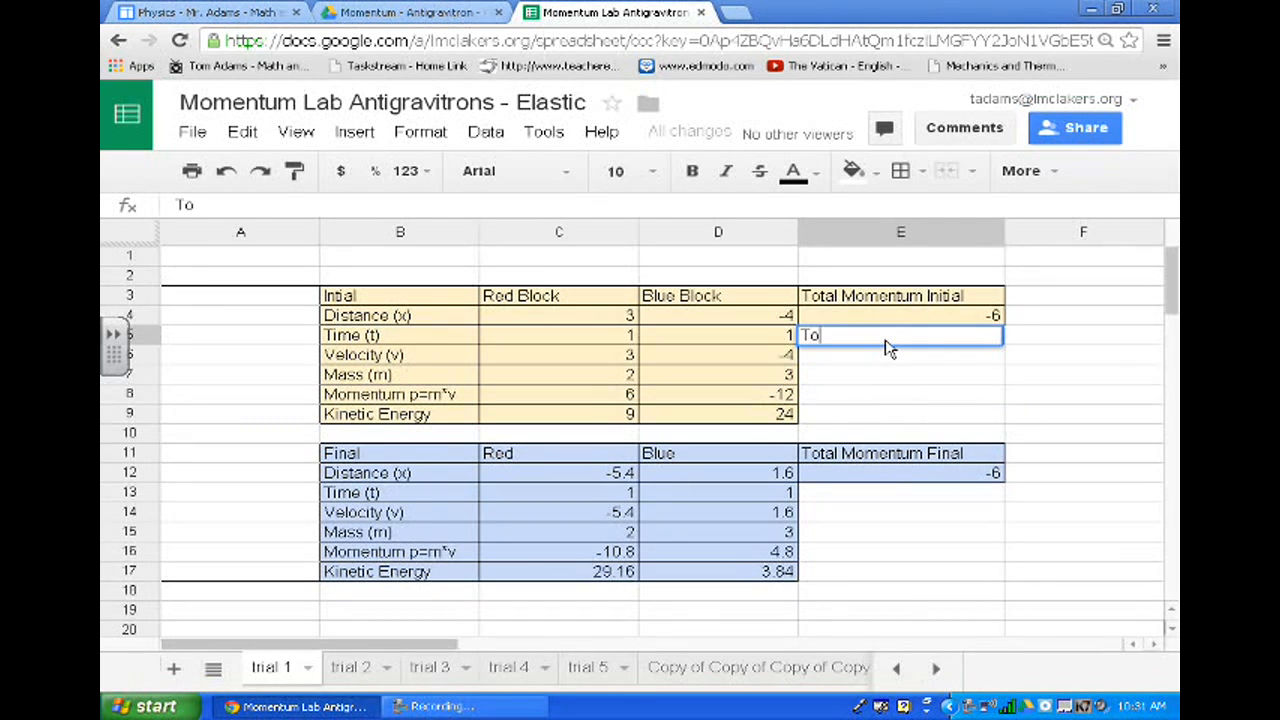
pyautogui.write('tal Kinecti')
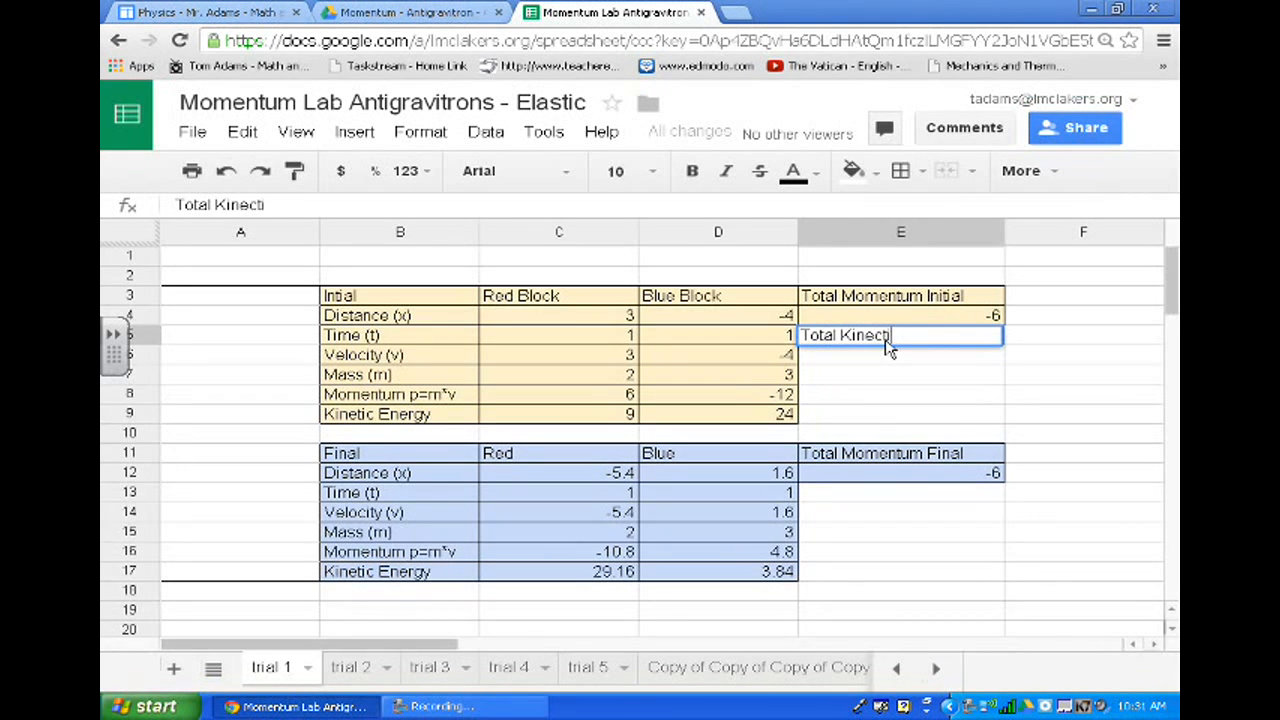
pyautogui.write('ce')
pyautogui.press('BackSpace')
pyautogui.press('BackSpace')
pyautogui.press('BackSpace')
pyautogui.press('BackSpace')
pyautogui.press('BackSpace')
pyautogui.write('tic Energy')
pyautogui.press('Return')
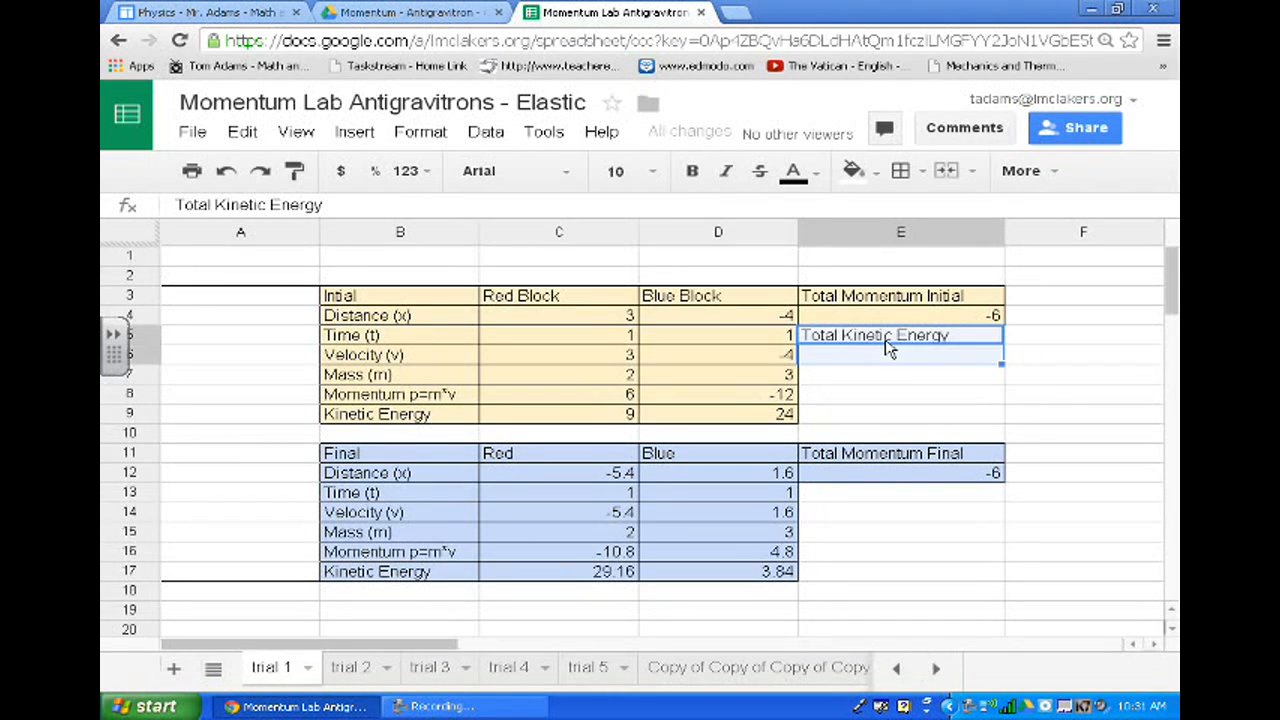
# - Format cells E5:E6 with borders on all sides and a light yellow fill matching the initial table
pyautogui.click(922, 175)
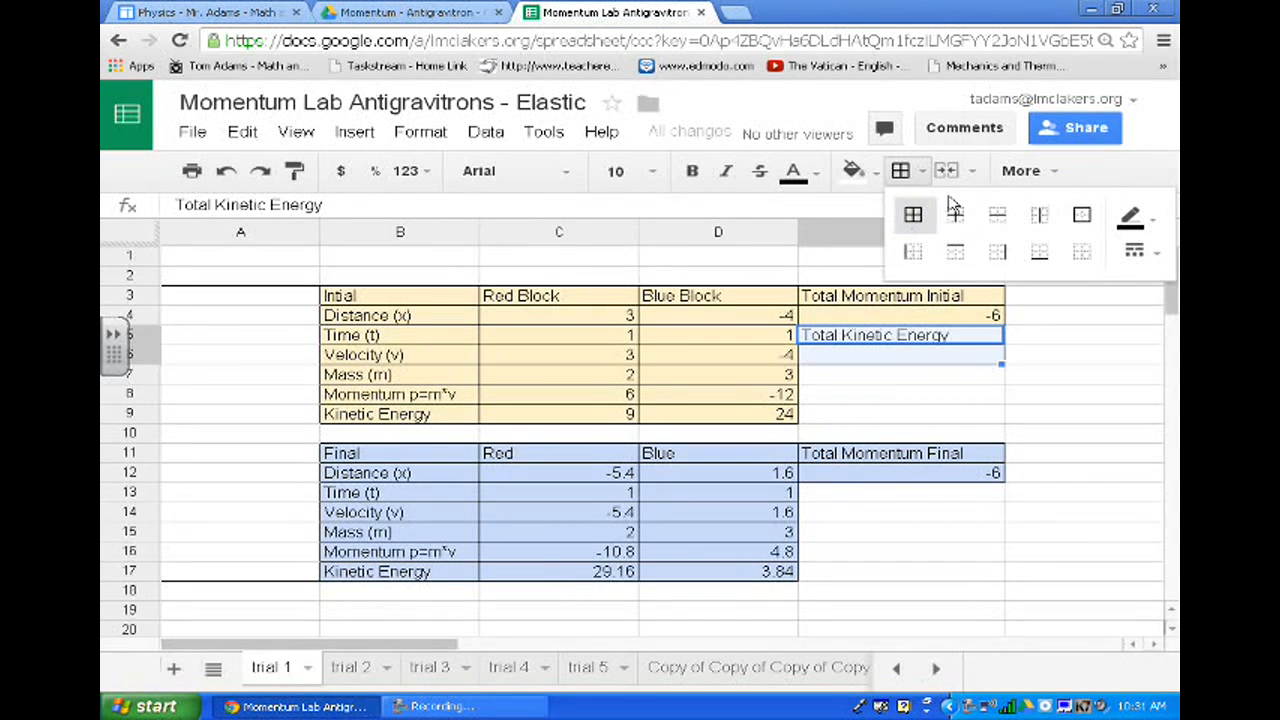
pyautogui.click(957, 214)
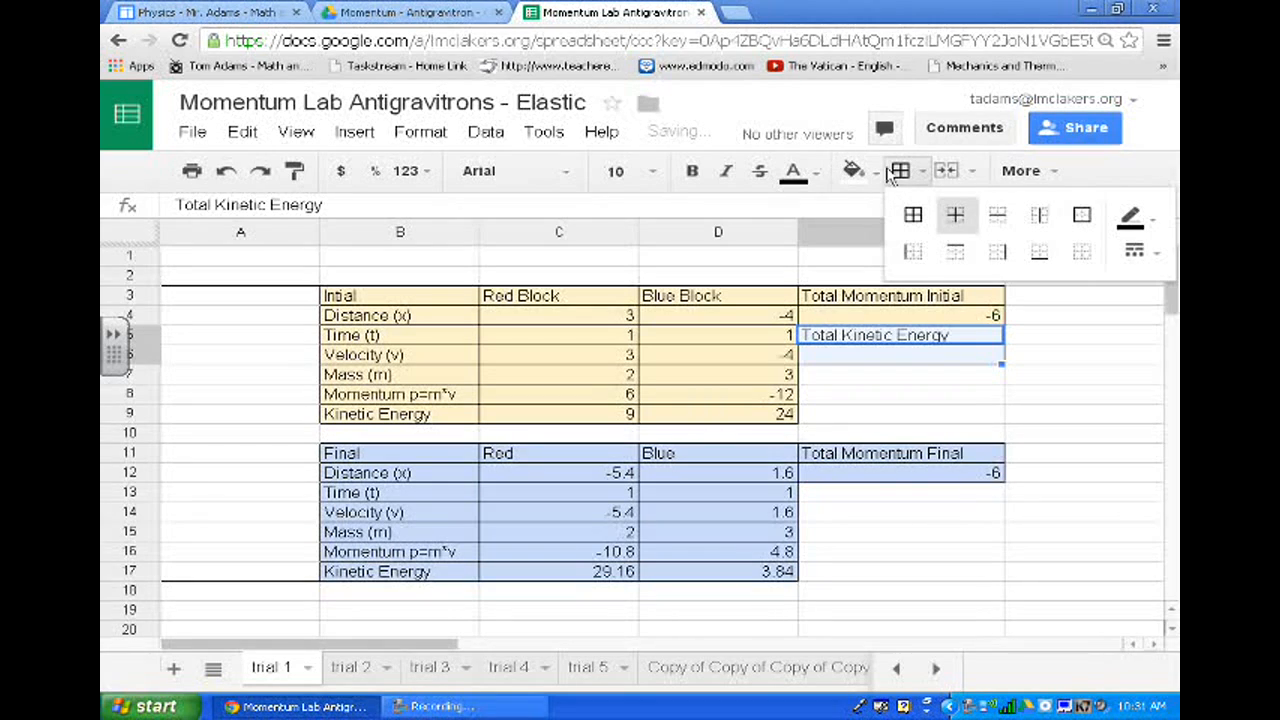
pyautogui.click(853, 170)
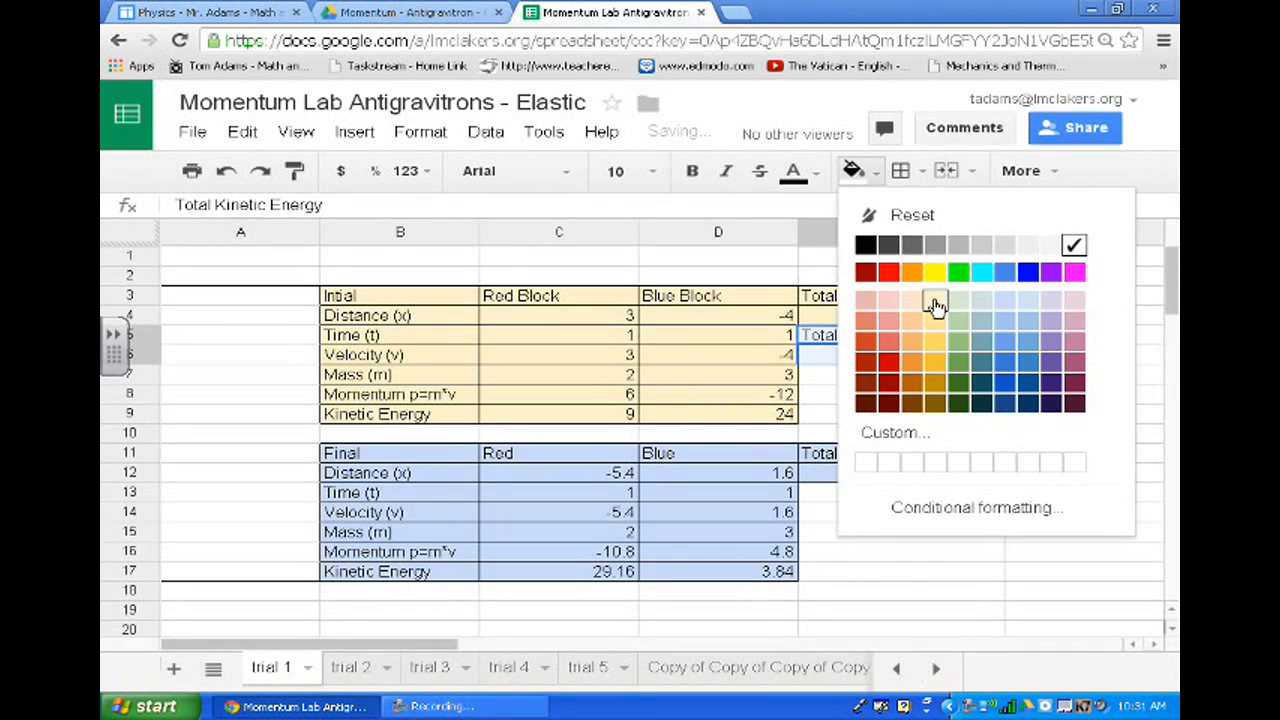
pyautogui.click(935, 305)
pyautogui.click(928, 420)
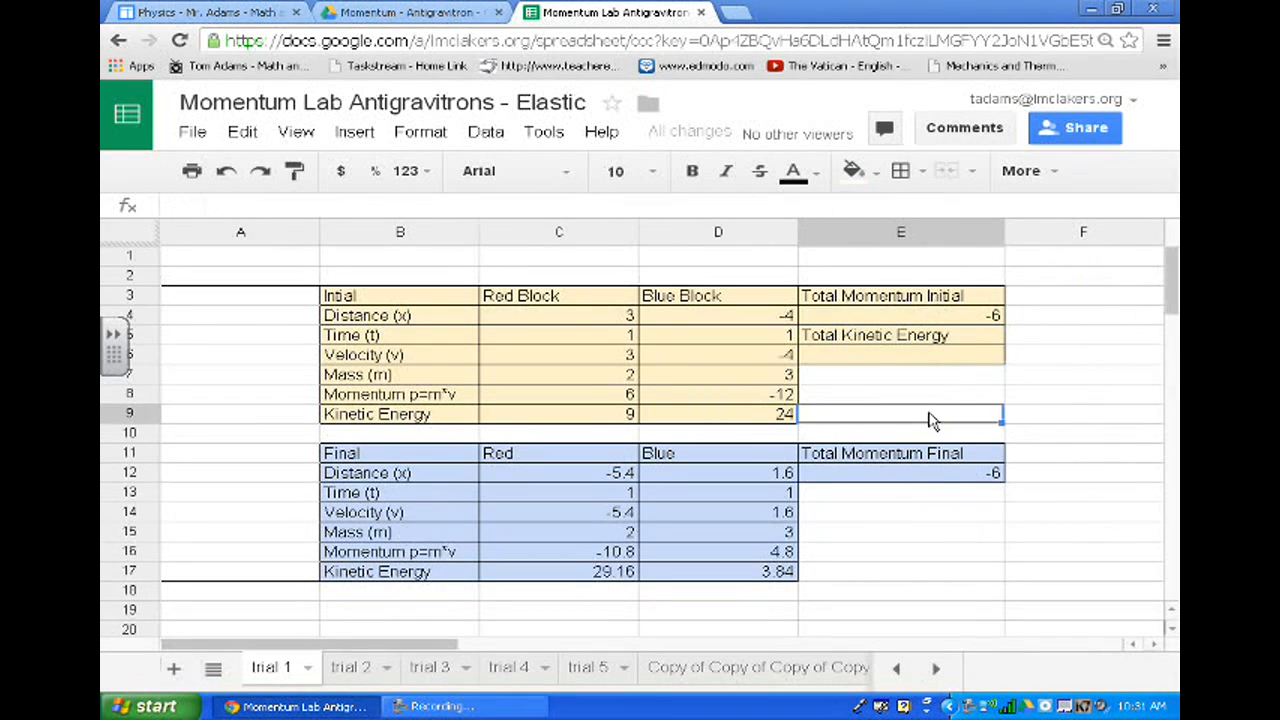
# - Enter the heading "Total Kinetic Energy" in E13 below the total final momentum
pyautogui.click(945, 500)
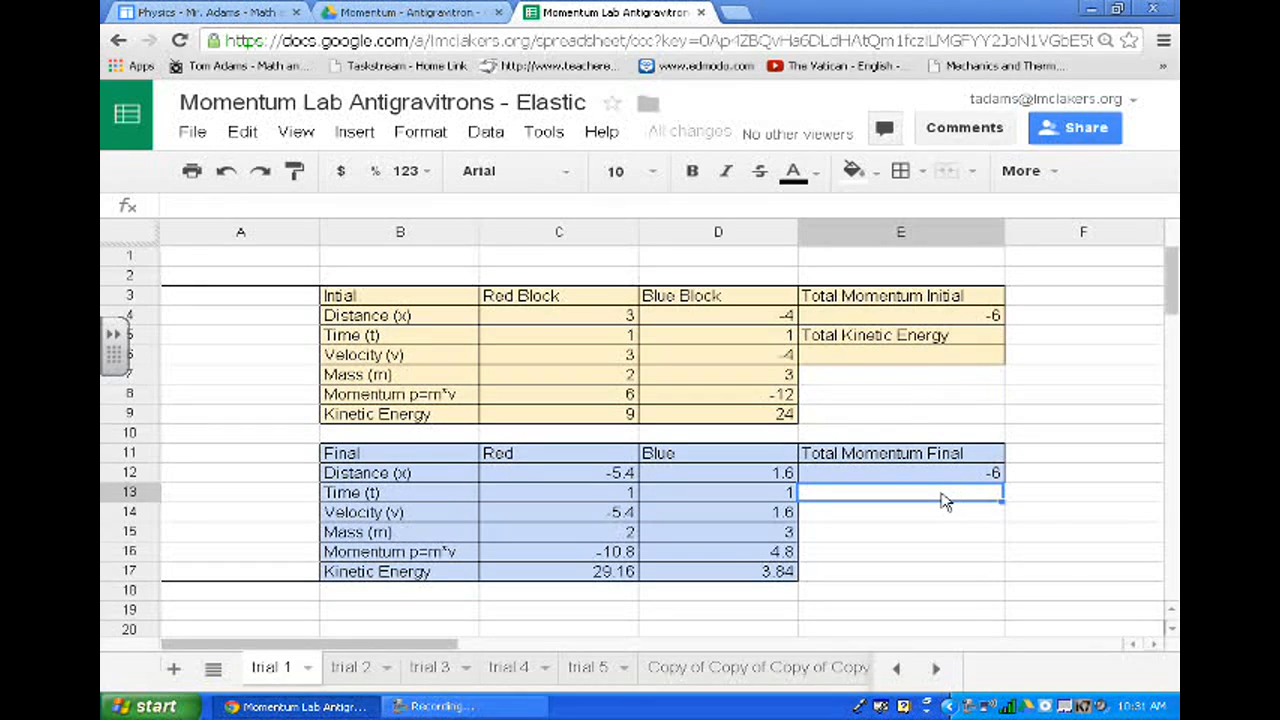
pyautogui.write('To')
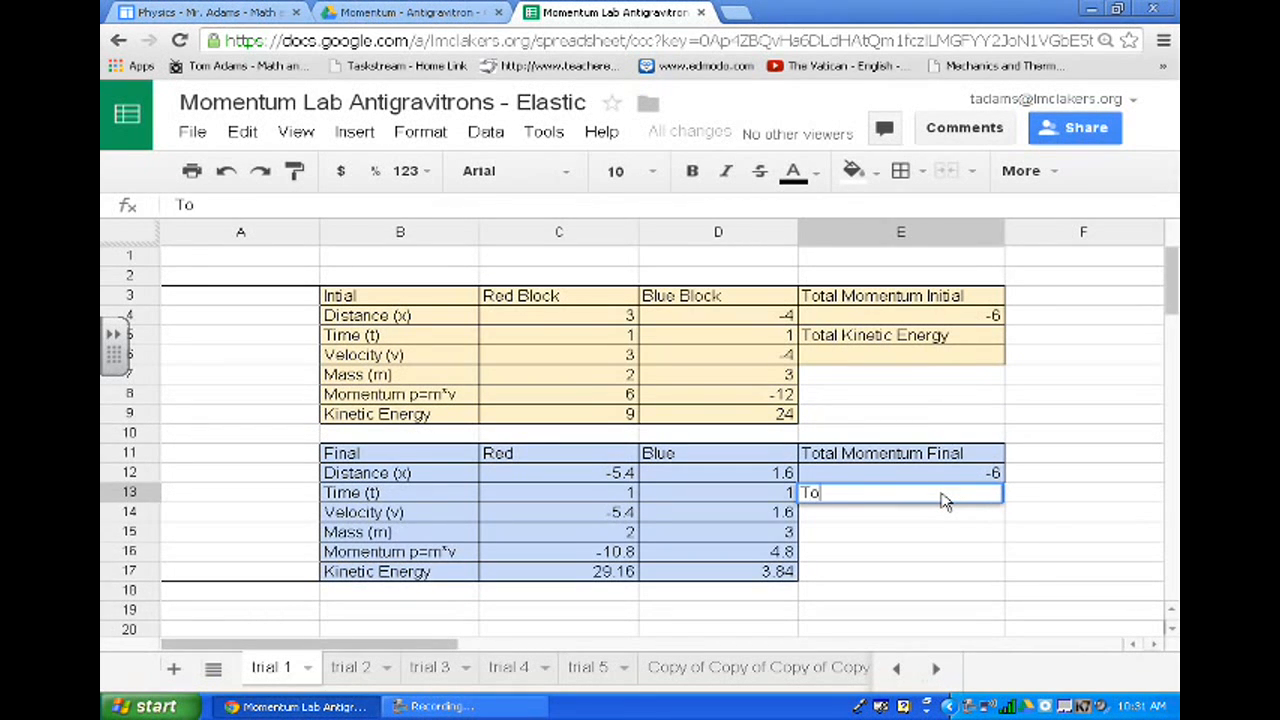
pyautogui.write('tal Kin')
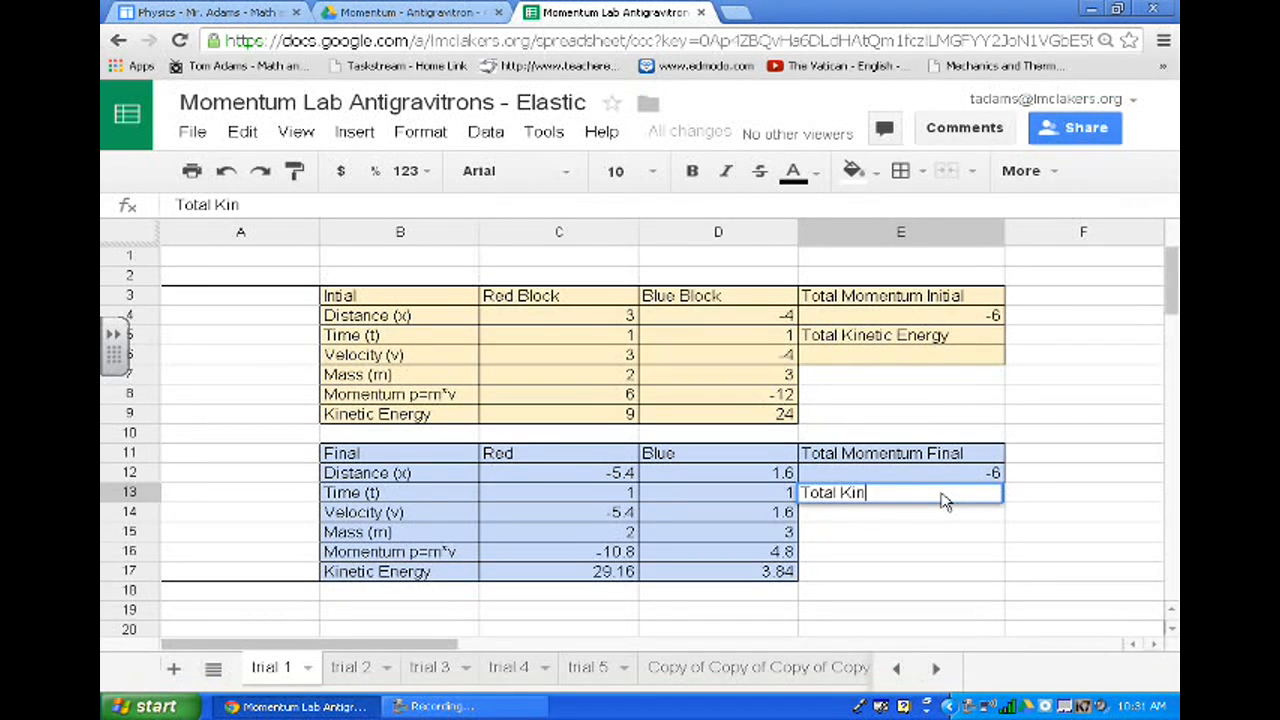
pyautogui.write('etic E')
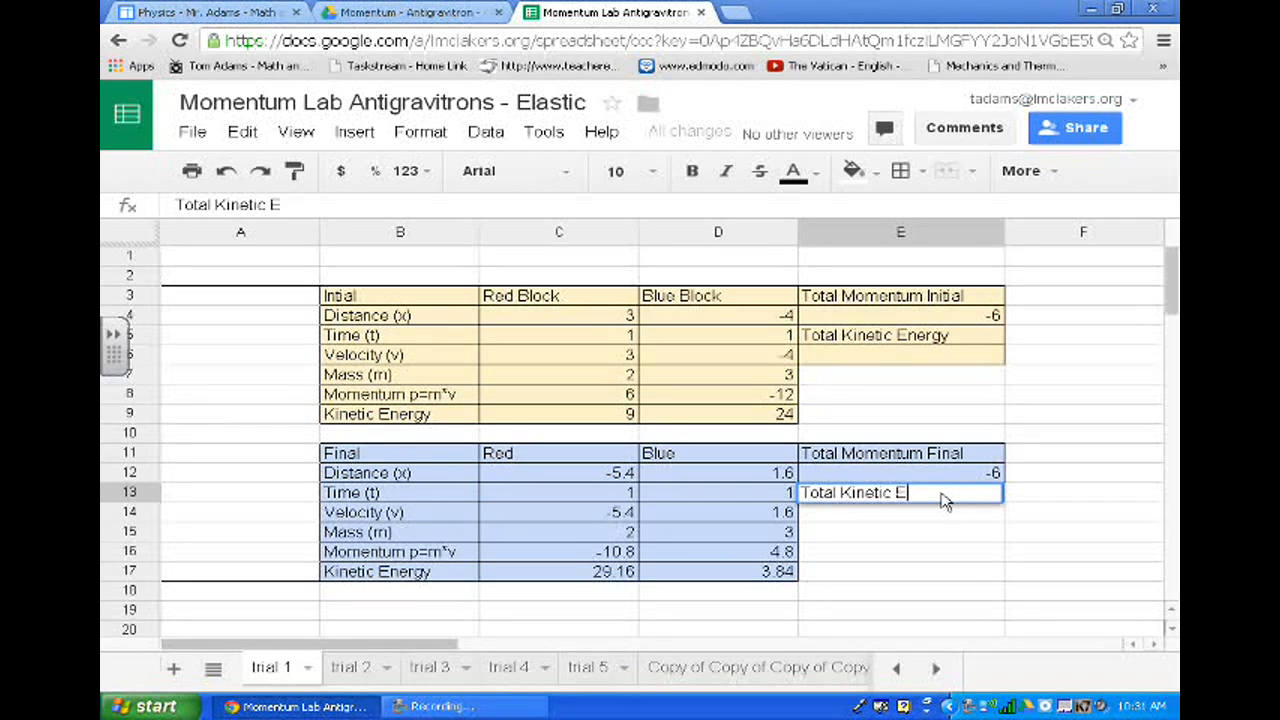
pyautogui.write('nergy')
pyautogui.press('Return')
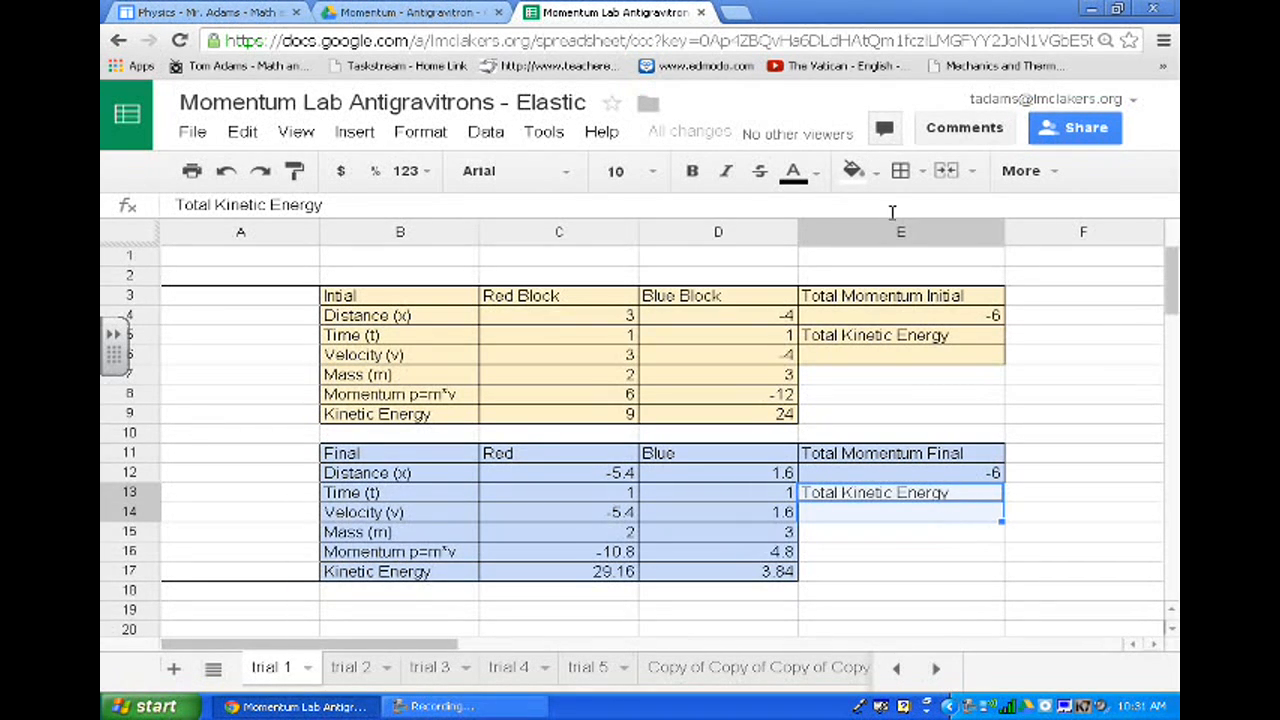
# - Format cells E13:E14 with borders on all sides and a light blue fill matching the final table
pyautogui.click(920, 172)
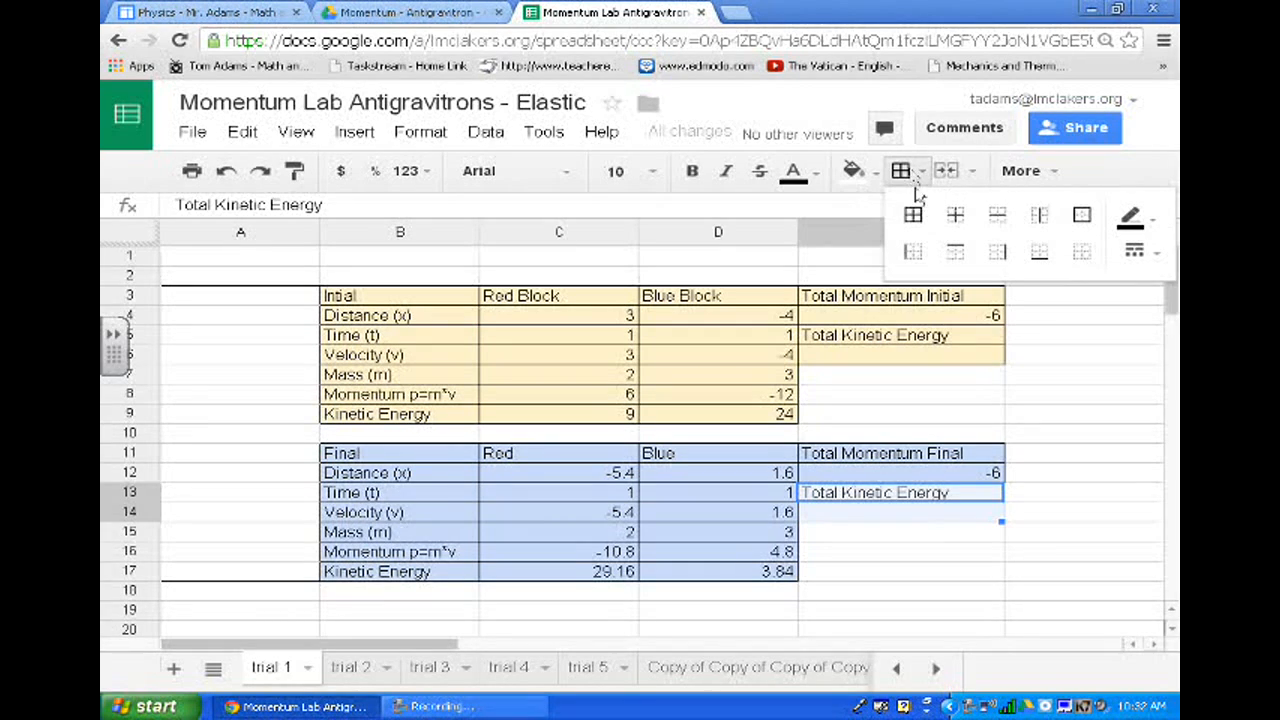
pyautogui.click(918, 216)
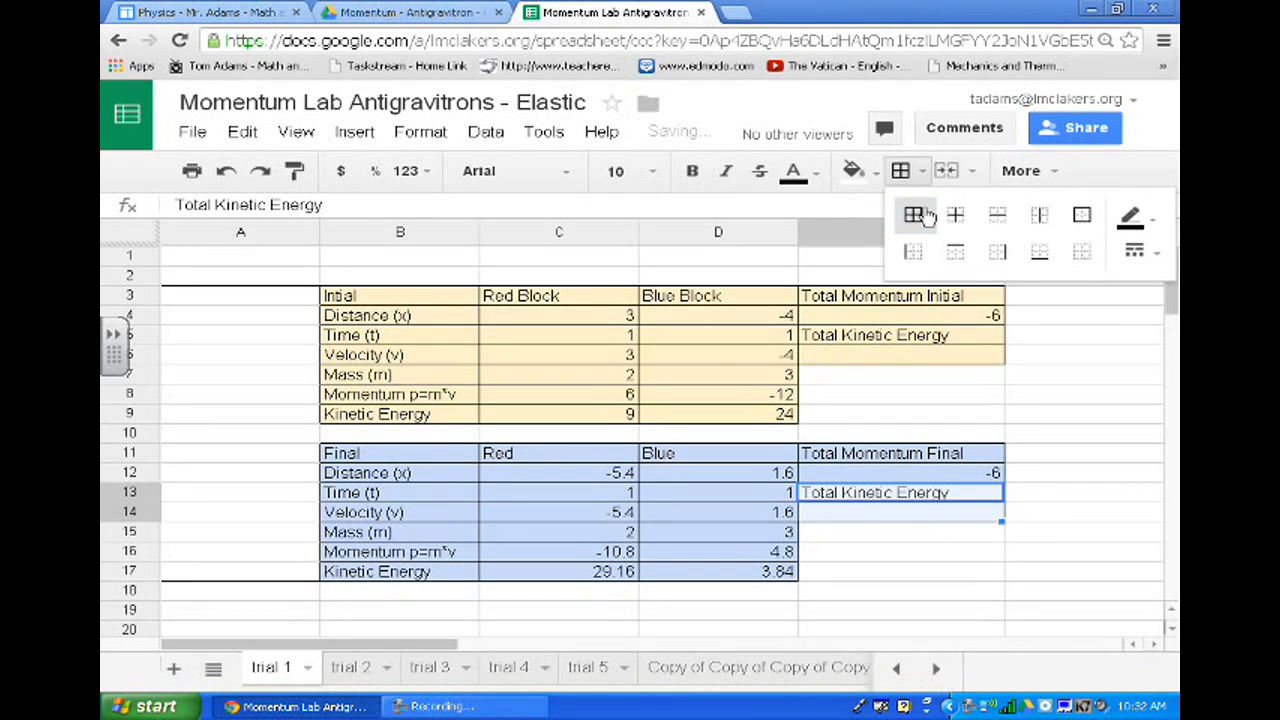
pyautogui.click(988, 379)
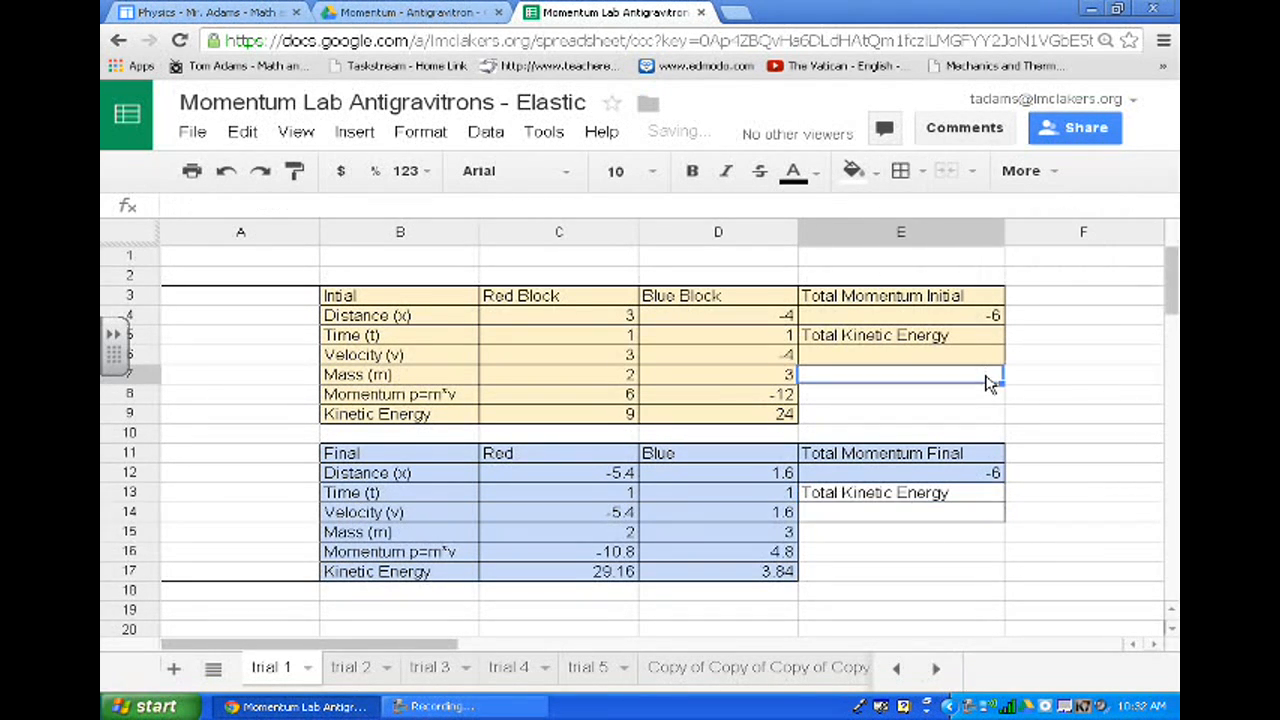
pyautogui.click(995, 489)
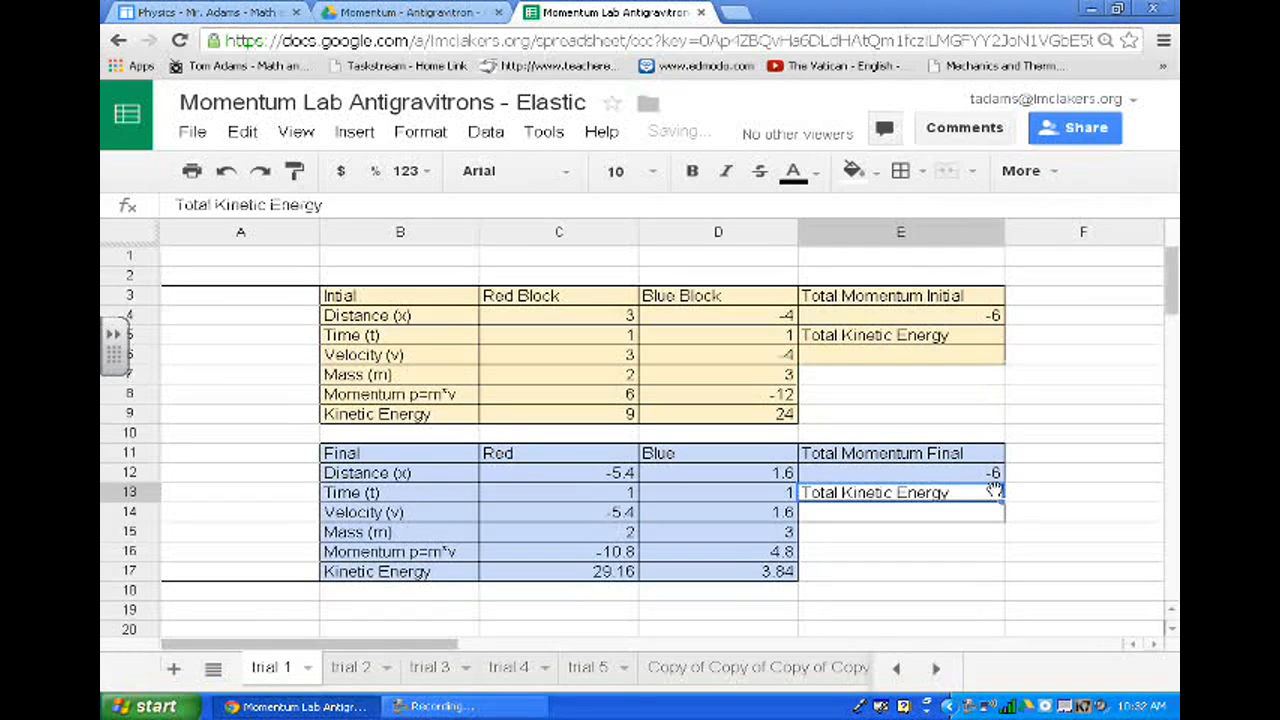
pyautogui.hotkey('shift', 'Down')
pyautogui.click(872, 172)
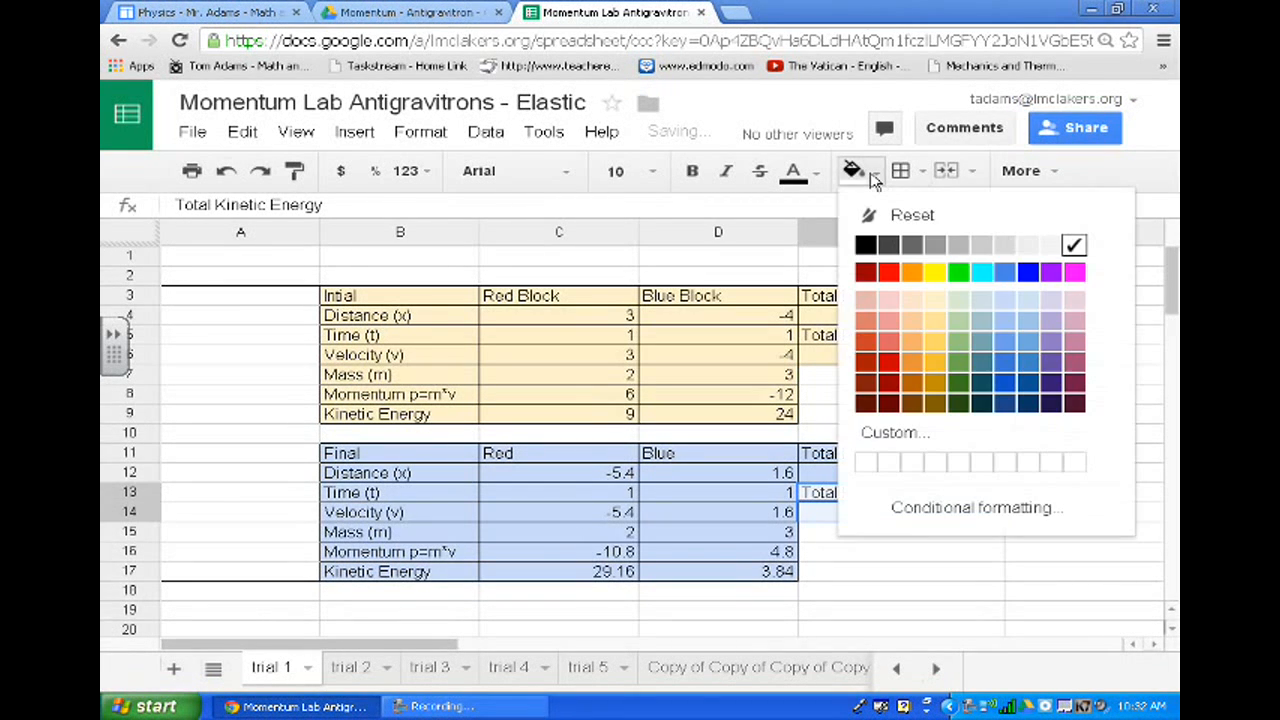
pyautogui.click(1010, 306)
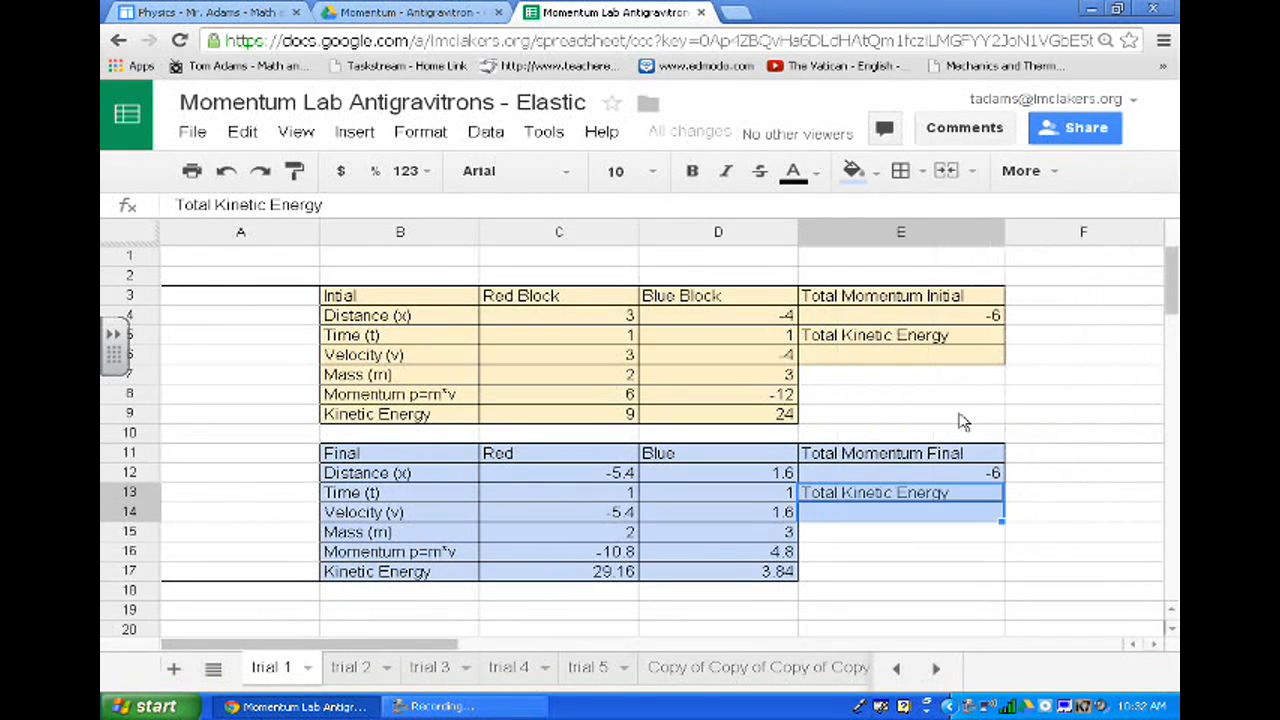
pyautogui.click(958, 418)
# - Calculate the total initial kinetic energy in E6 with the formula =C9+D9
pyautogui.click(915, 365)
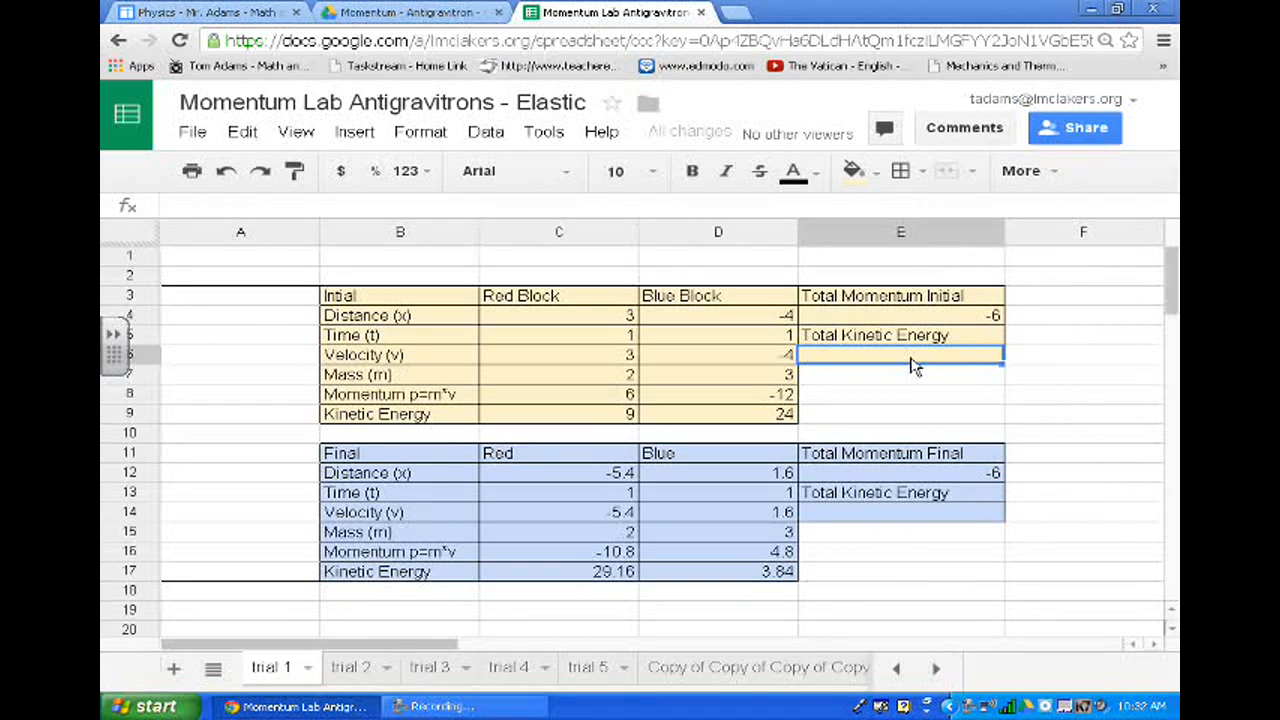
pyautogui.write('=')
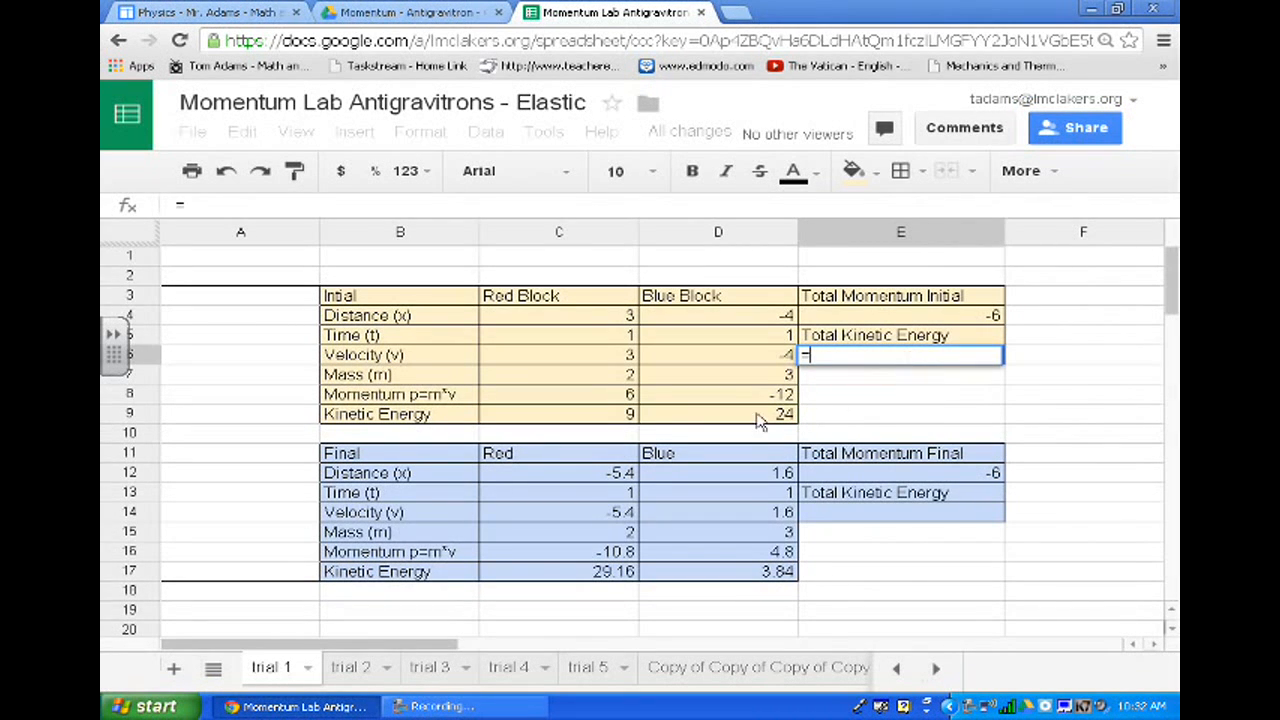
pyautogui.click(628, 418)
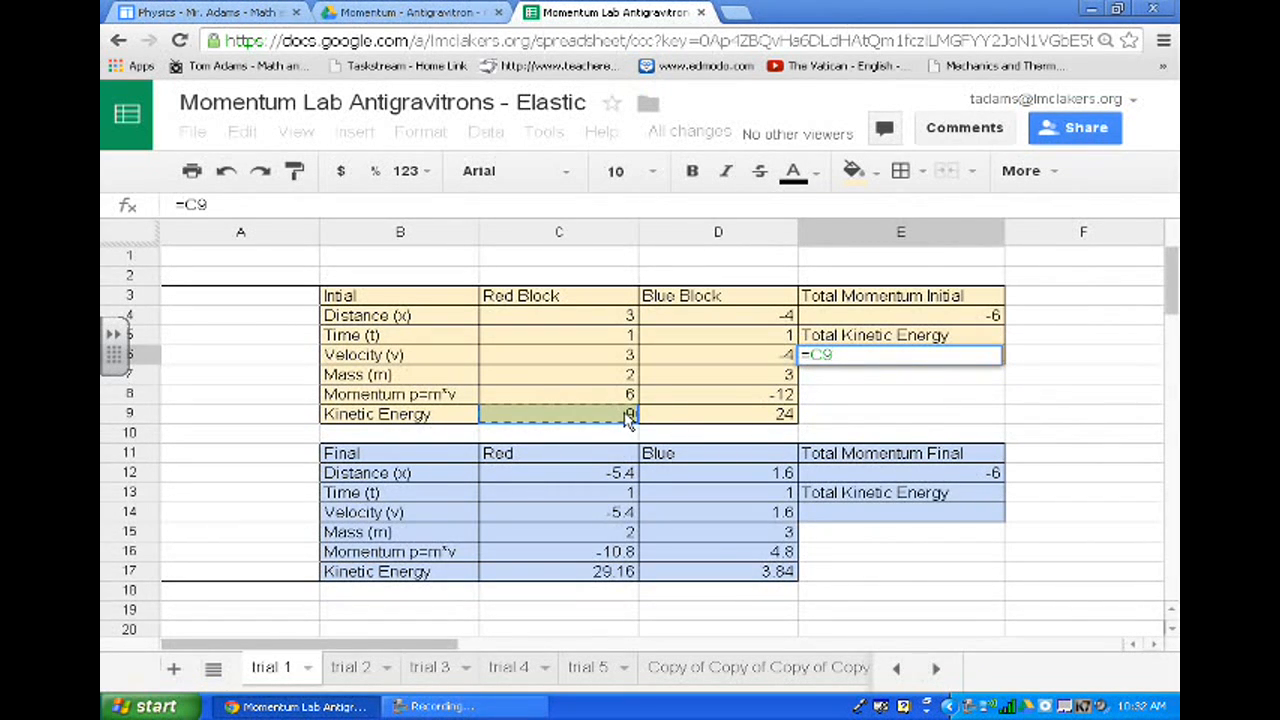
pyautogui.write('+')
pyautogui.click(690, 415)
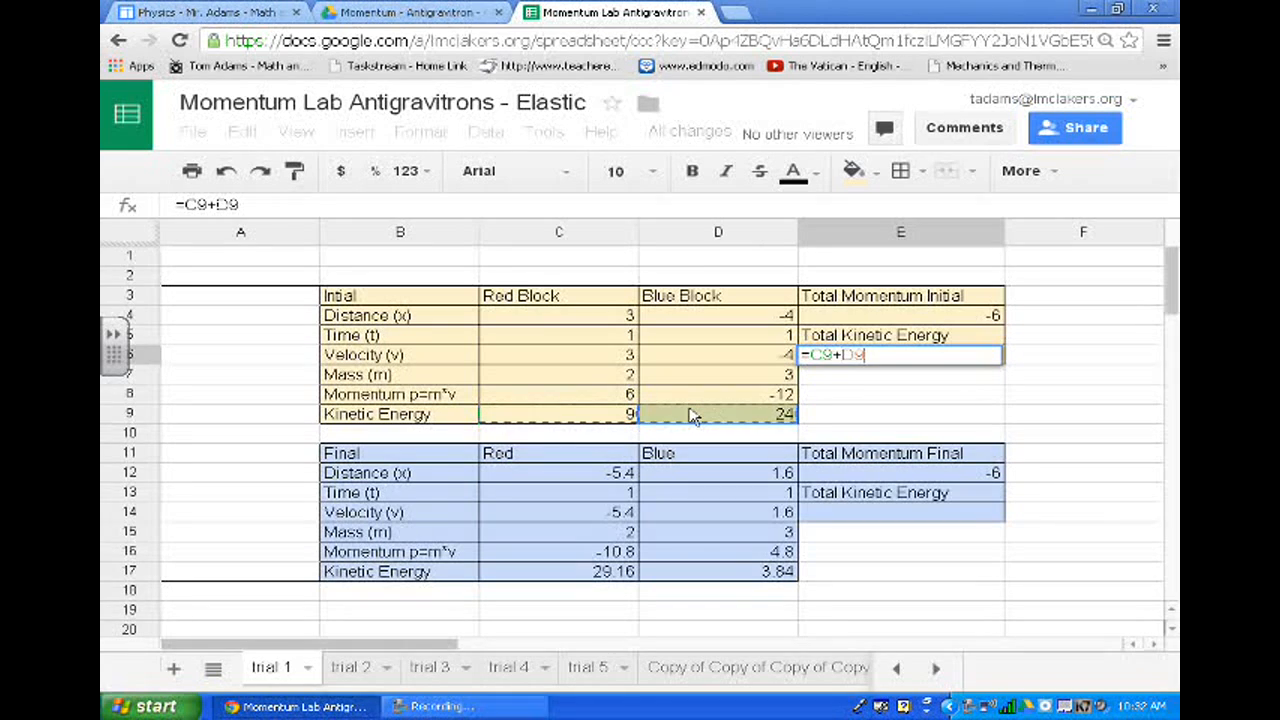
pyautogui.press('Return')
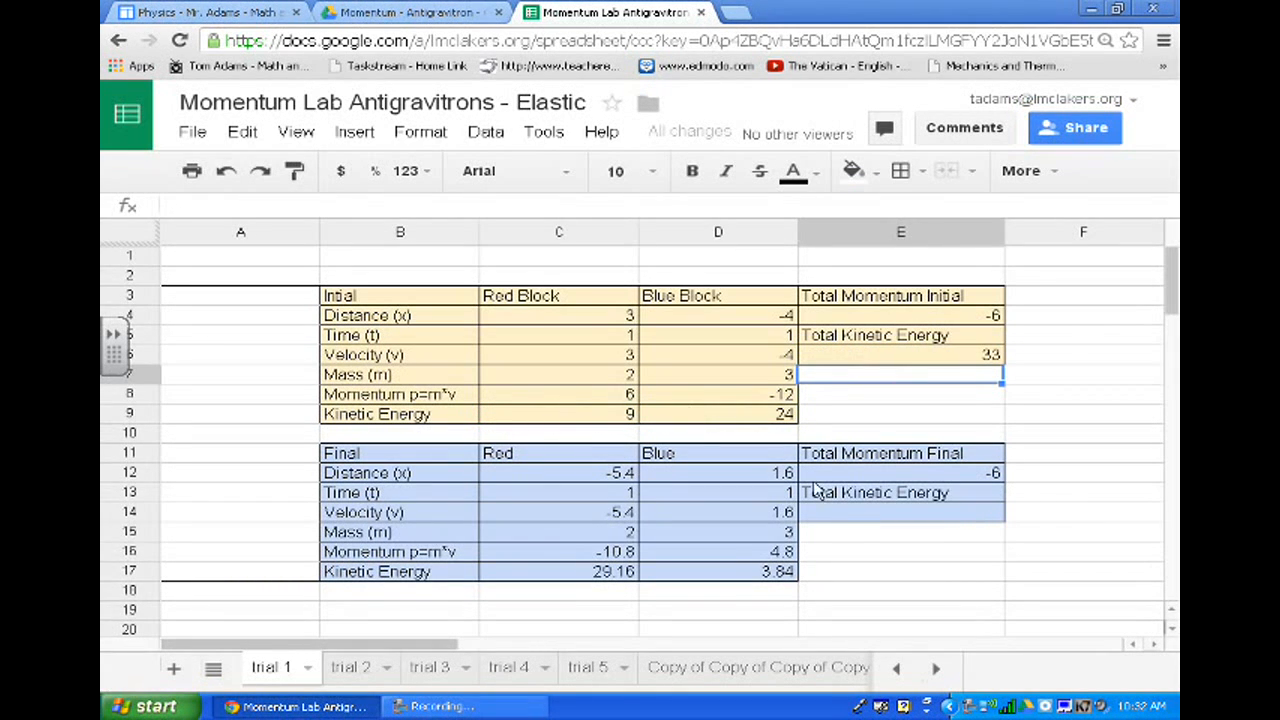
# - Calculate the total final kinetic energy in E14 with the formula =C17+D17
pyautogui.click(848, 520)
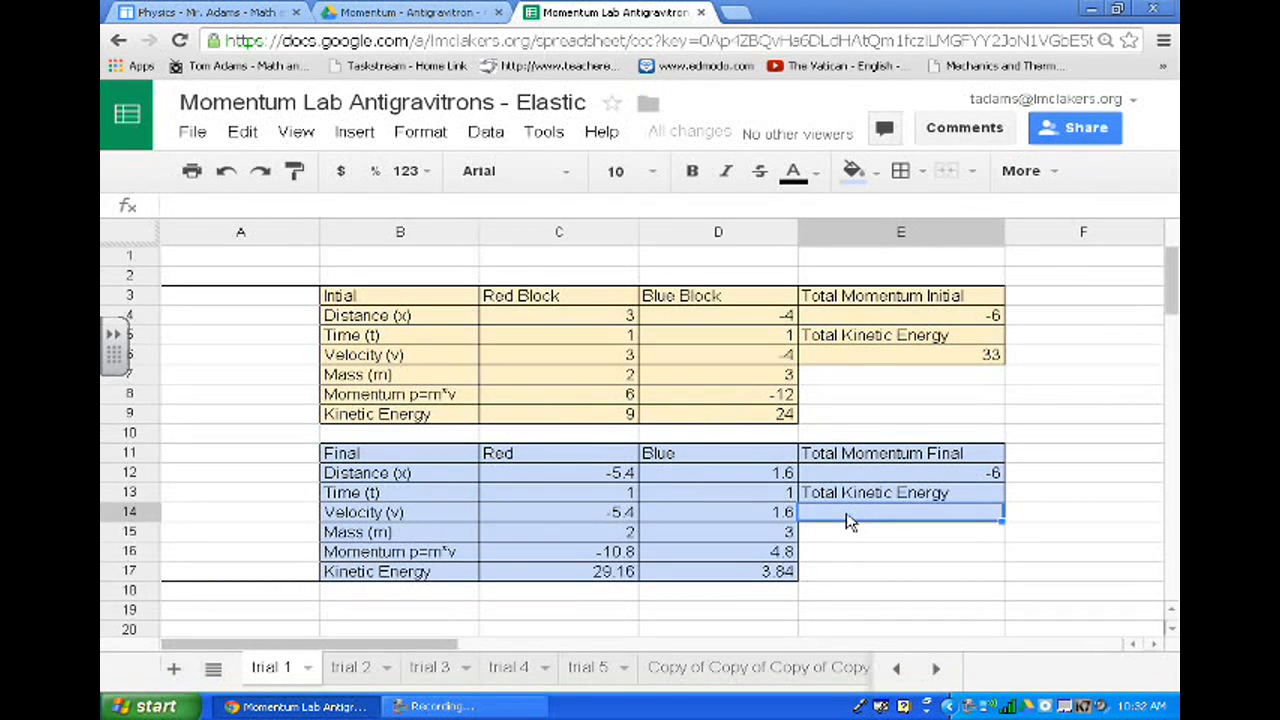
pyautogui.write('=')
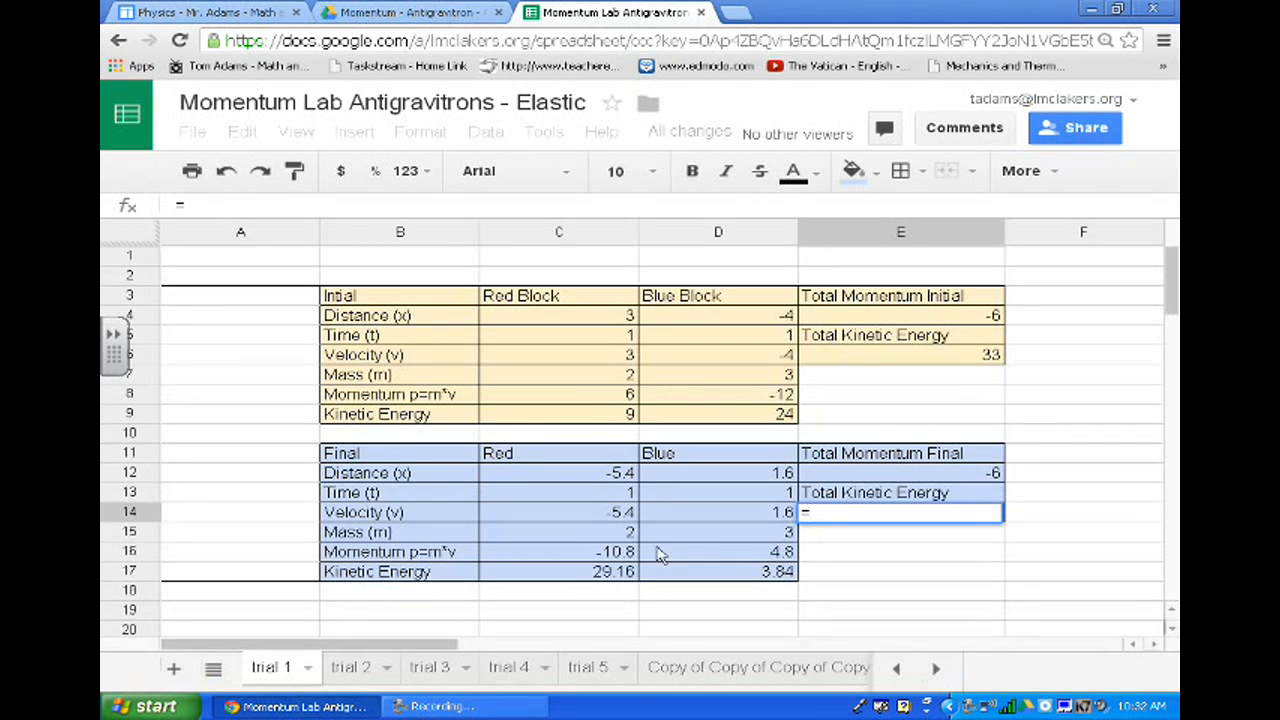
pyautogui.click(600, 572)
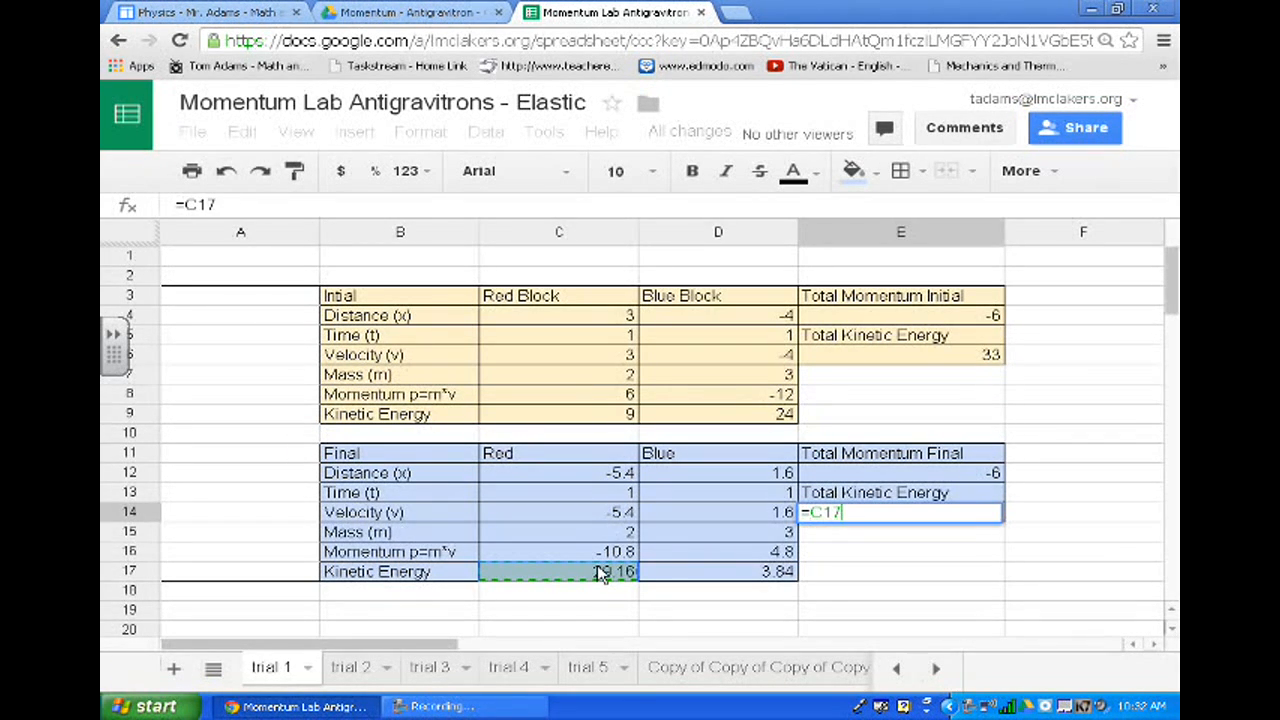
pyautogui.write('+')
pyautogui.click(670, 582)
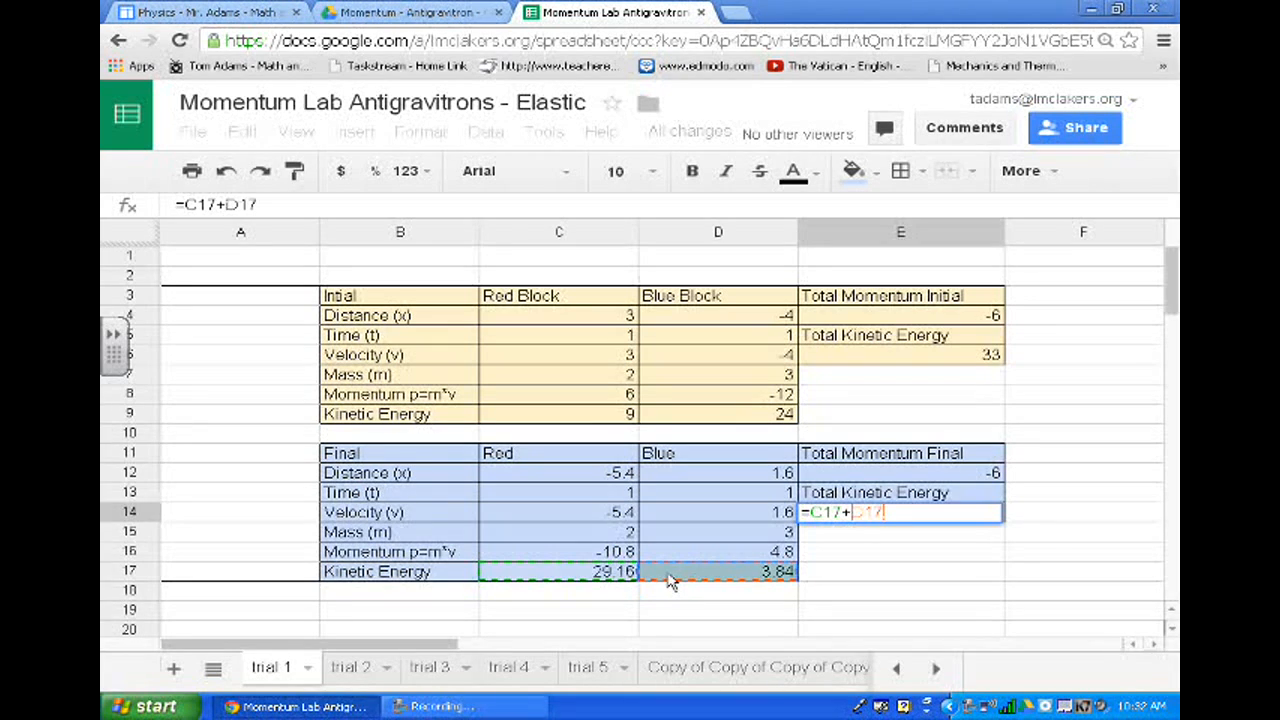
pyautogui.press('Return')
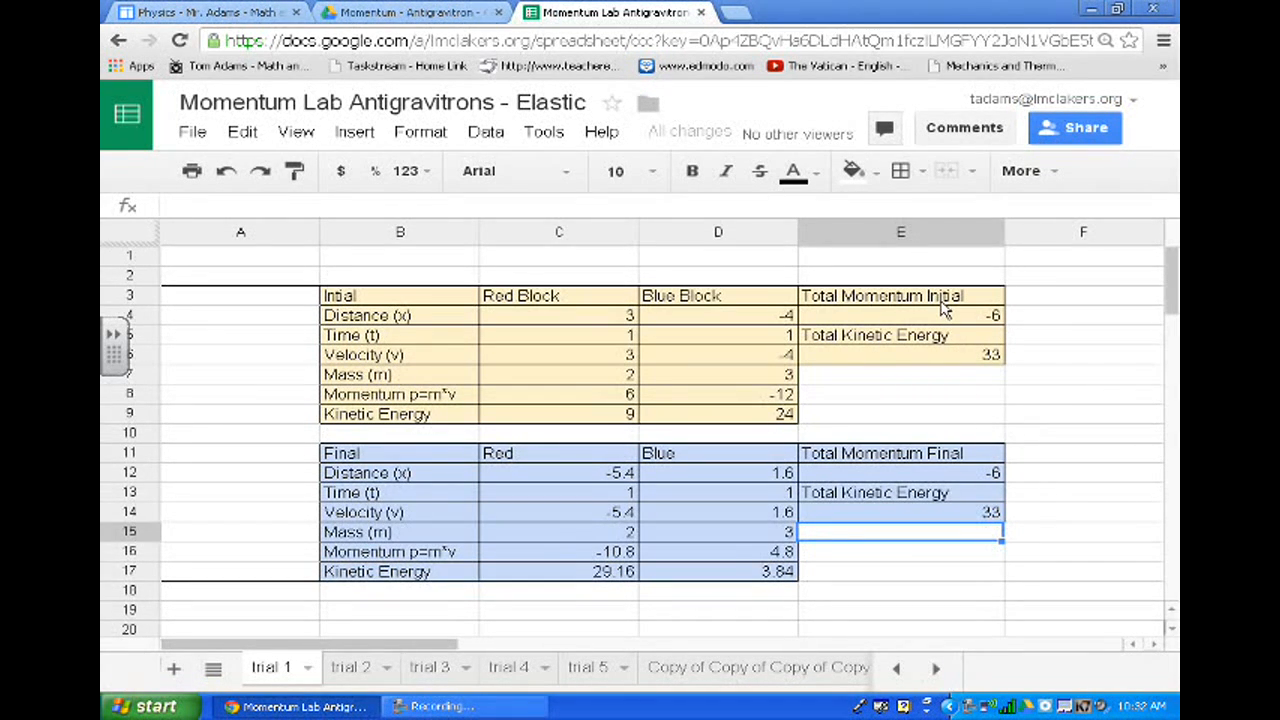
# - Copy the totals block E3:E14 from the trial 1 sheet and open the trial 3 sheet
pyautogui.moveTo(943, 310); pyautogui.dragTo(952, 524)
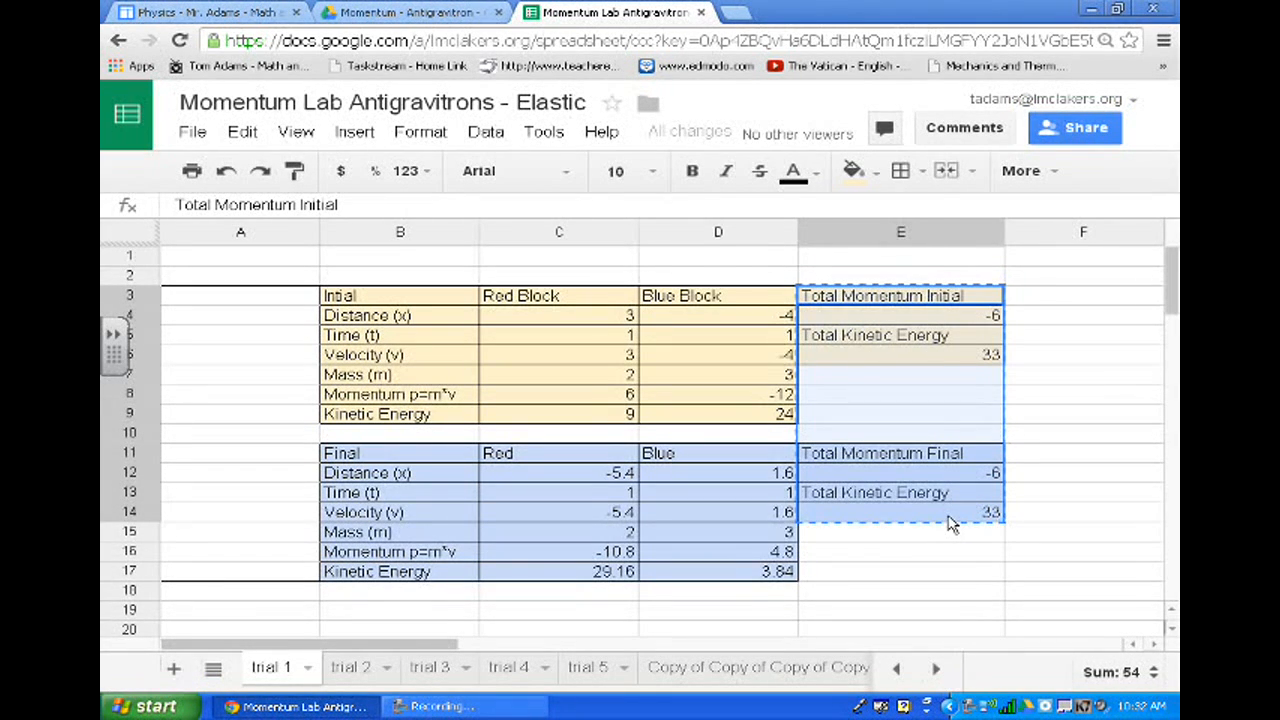
pyautogui.rightClick(950, 524)
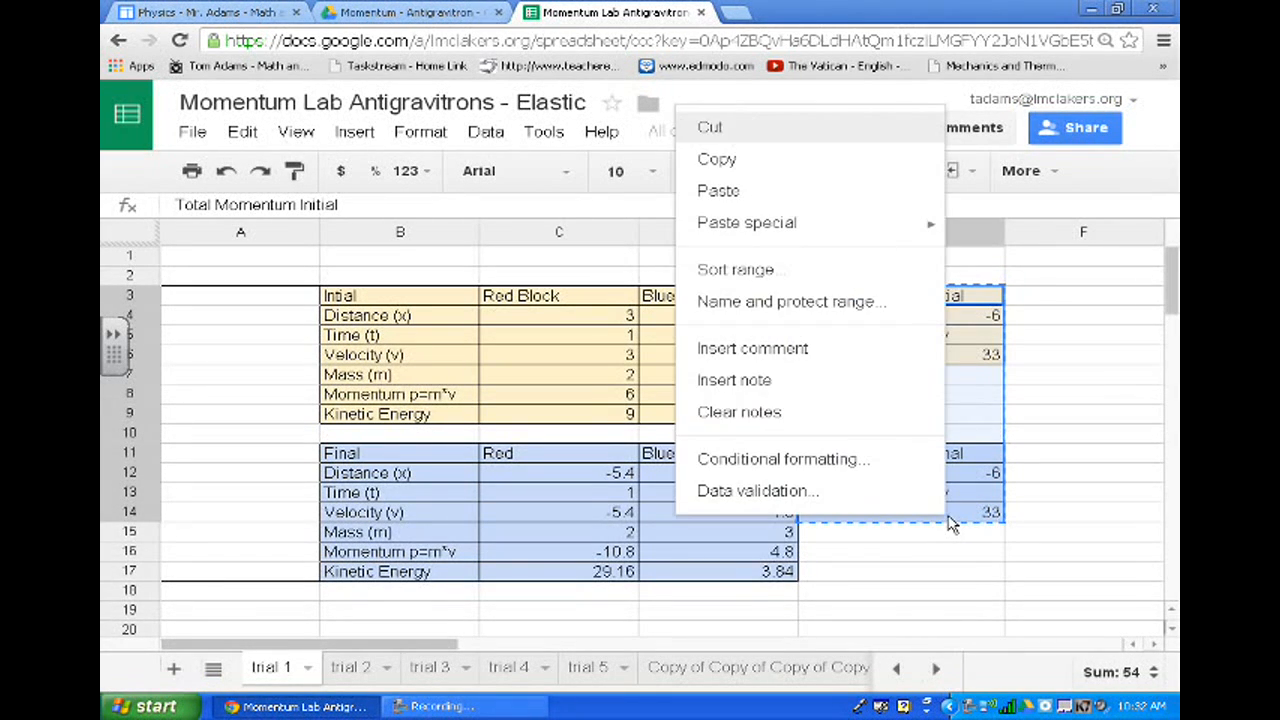
pyautogui.click(855, 162)
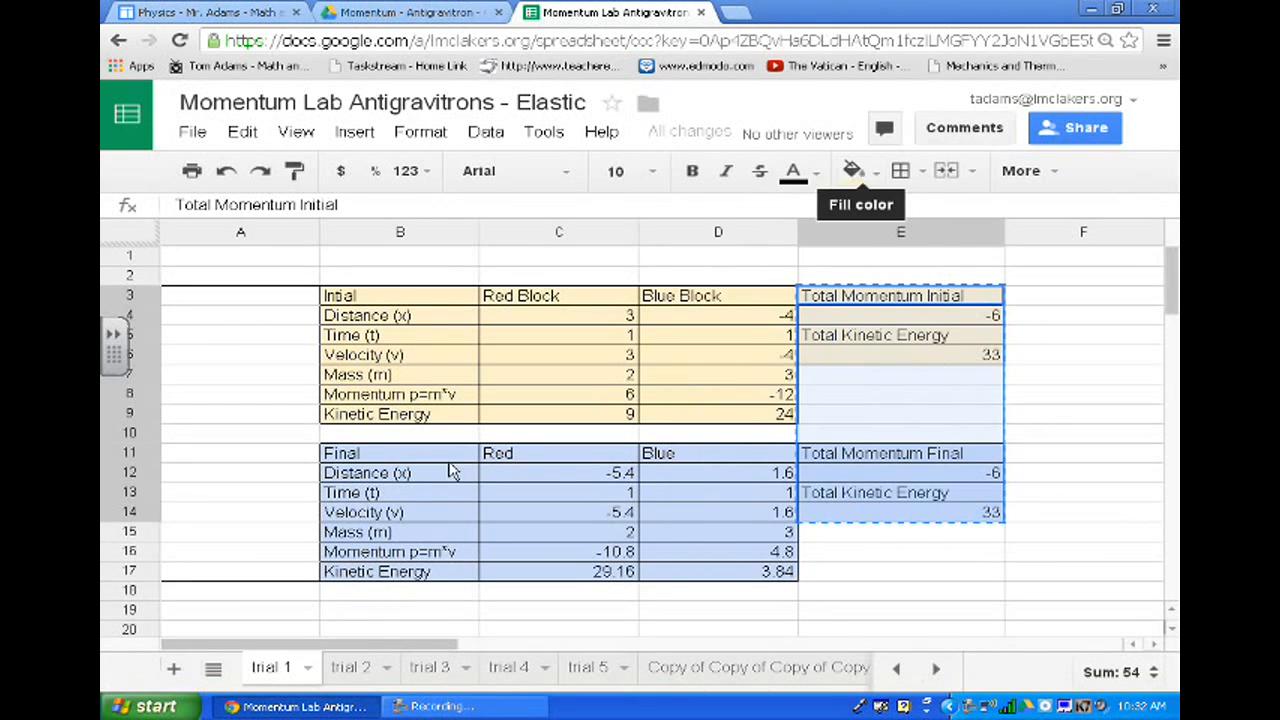
pyautogui.click(365, 668)
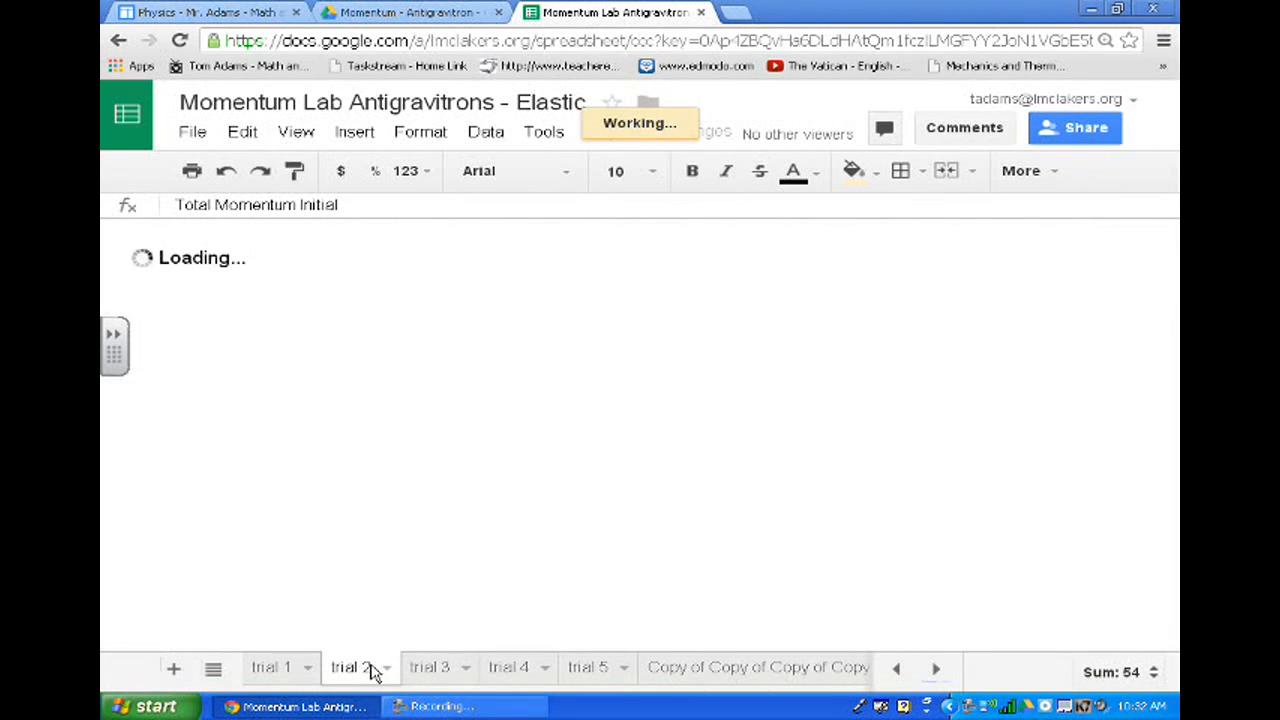
pyautogui.click(425, 667)
# - Try pasting only the values of the copied totals block into the trial 3 sheet starting at E3
pyautogui.click(822, 307)
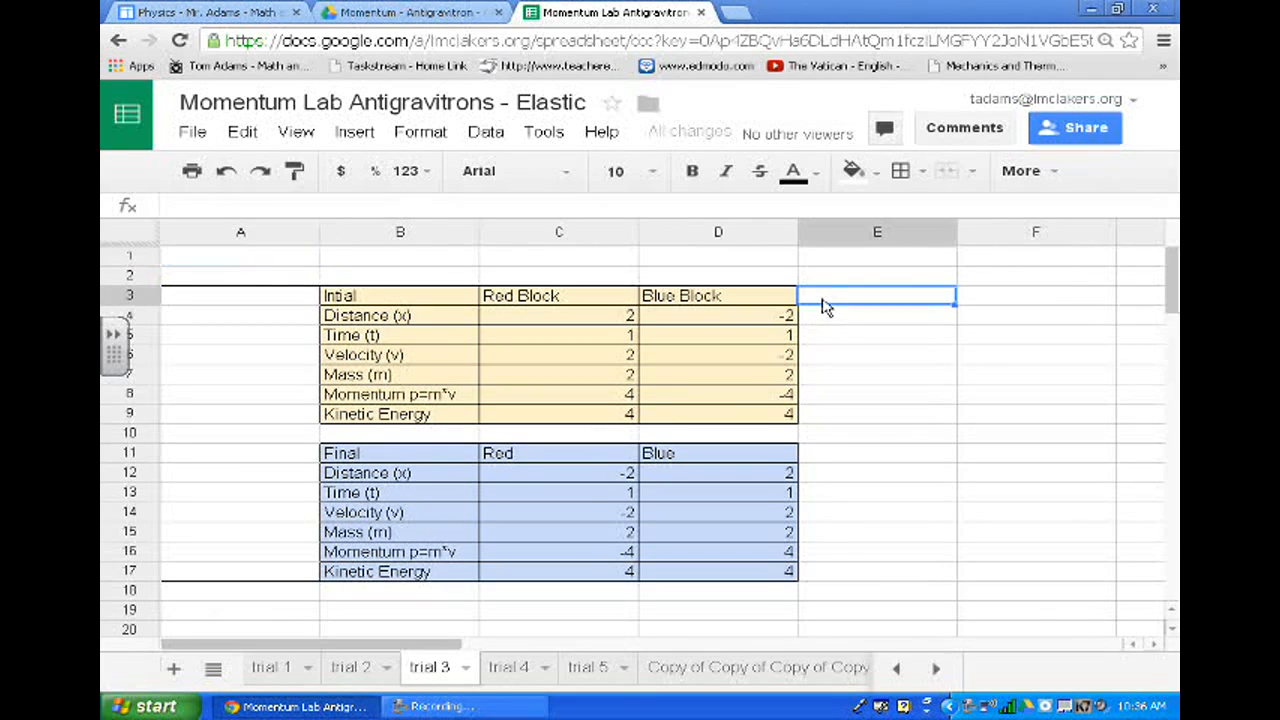
pyautogui.rightClick(822, 307)
pyautogui.moveTo(885, 425)
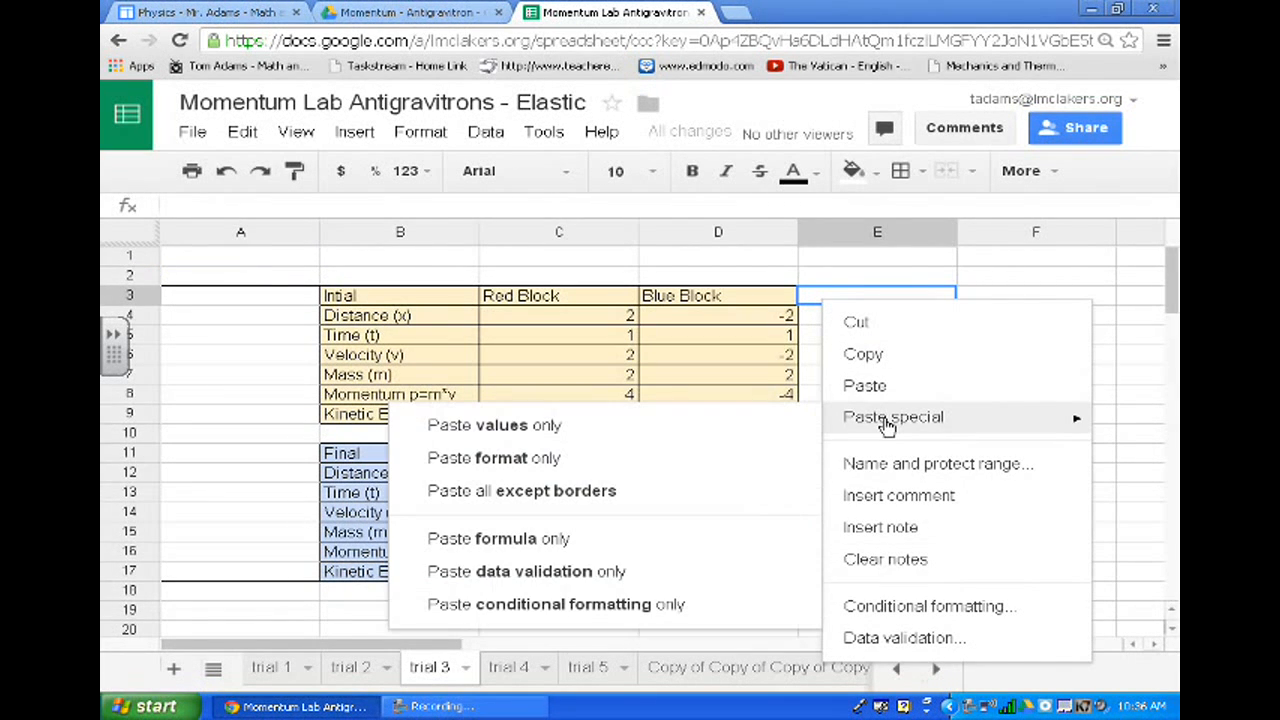
pyautogui.click(722, 427)
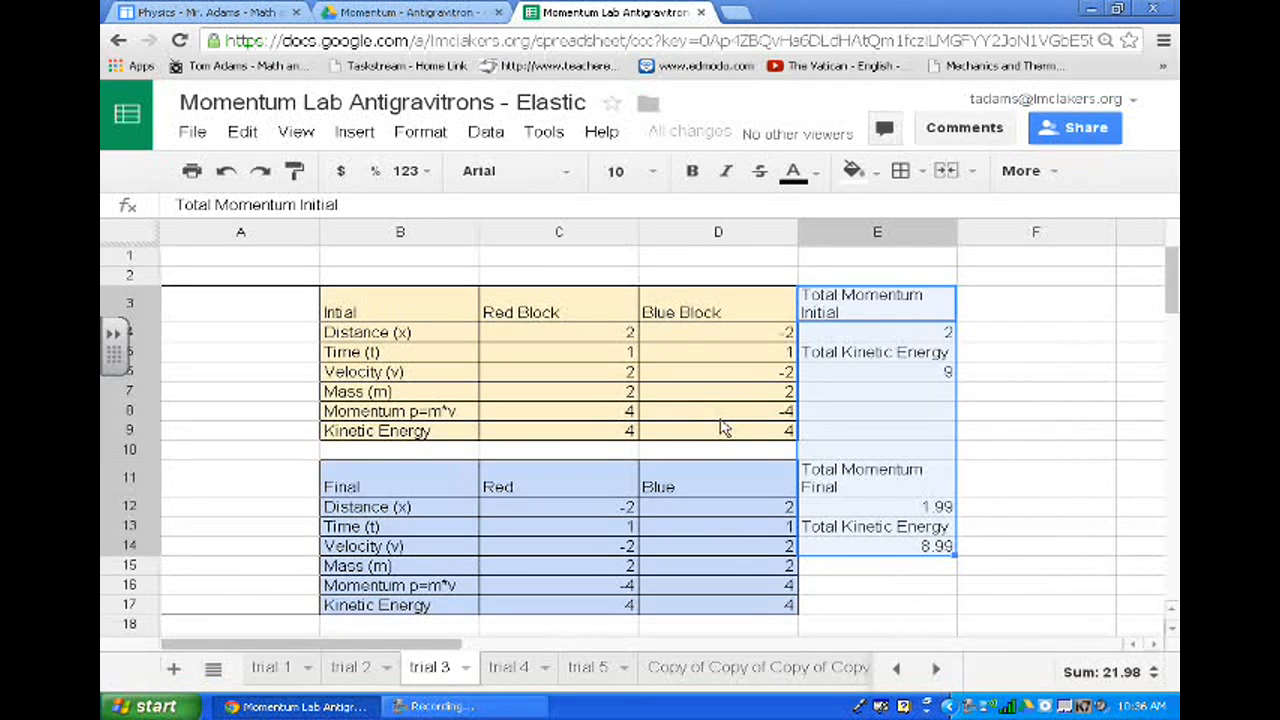
# - Paste only the formulas of the copied totals block over E3:E14 in the trial 3 sheet
pyautogui.rightClick(907, 302)
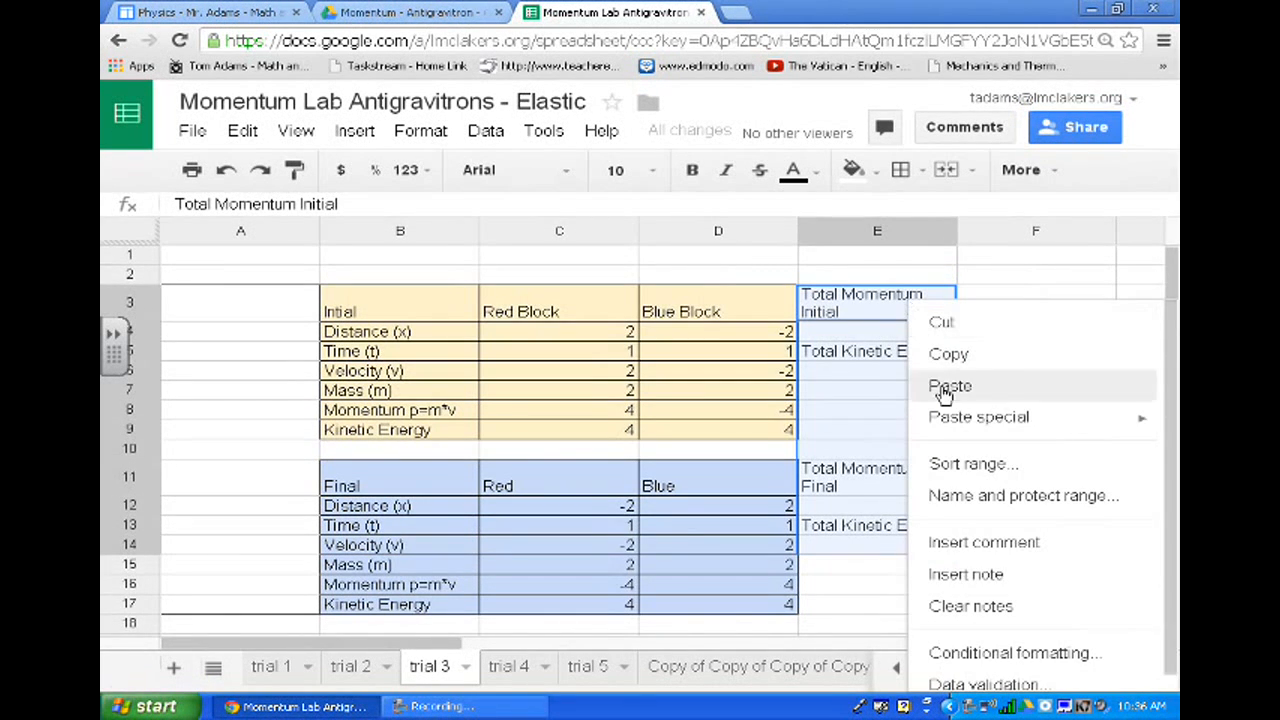
pyautogui.moveTo(915, 420)
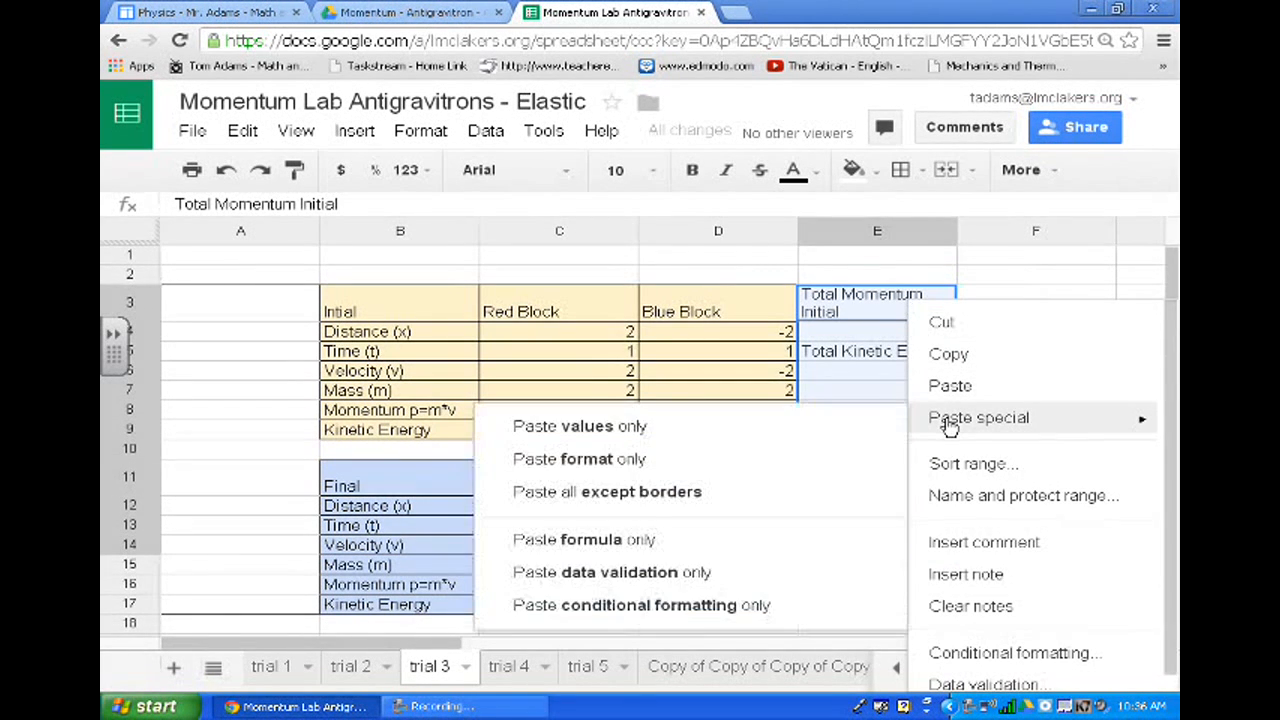
pyautogui.click(685, 552)
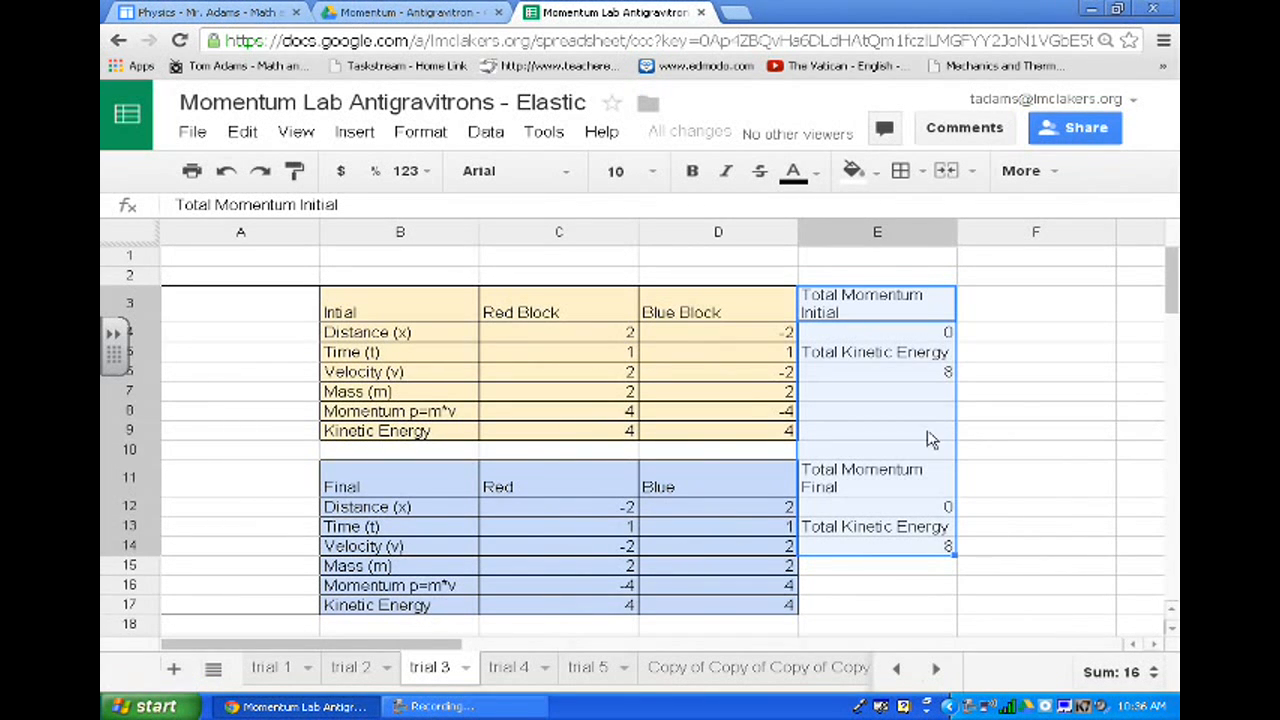
# - Check which cells the total initial momentum formula in E4 of the trial 3 sheet refers to
pyautogui.click(1015, 415)
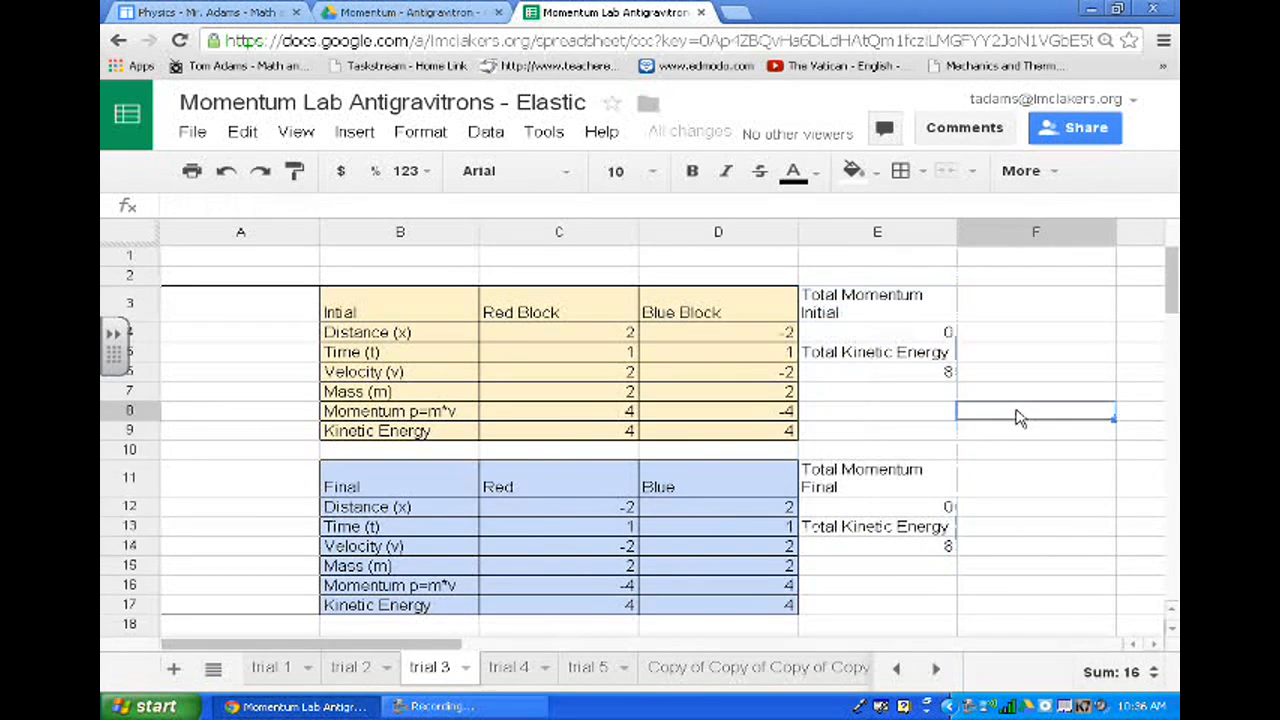
pyautogui.click(946, 336)
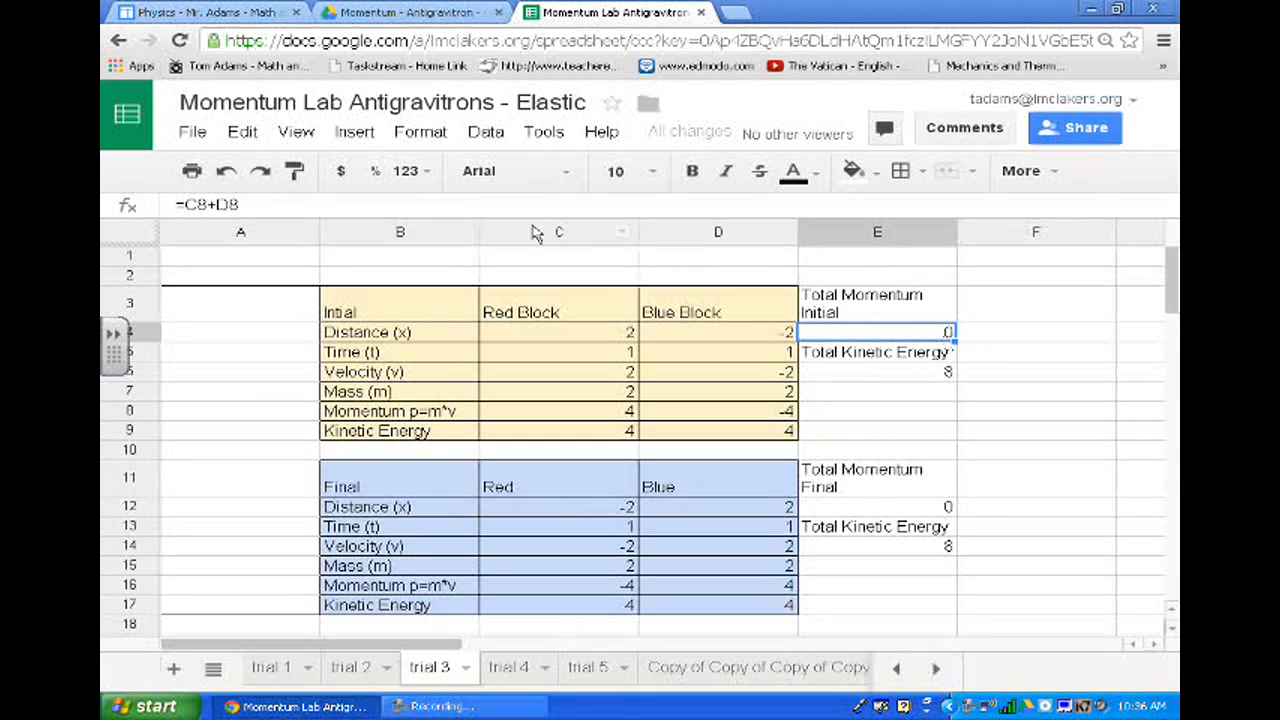
pyautogui.click(454, 195)
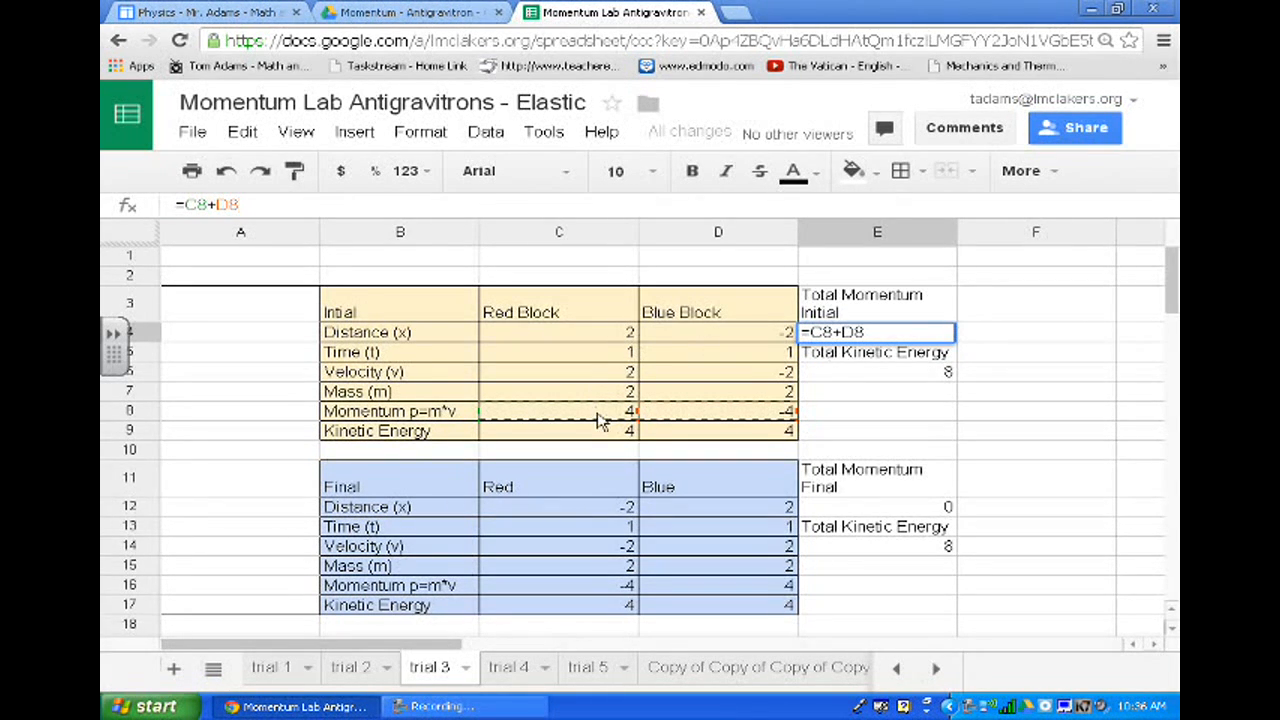
pyautogui.click(978, 416)
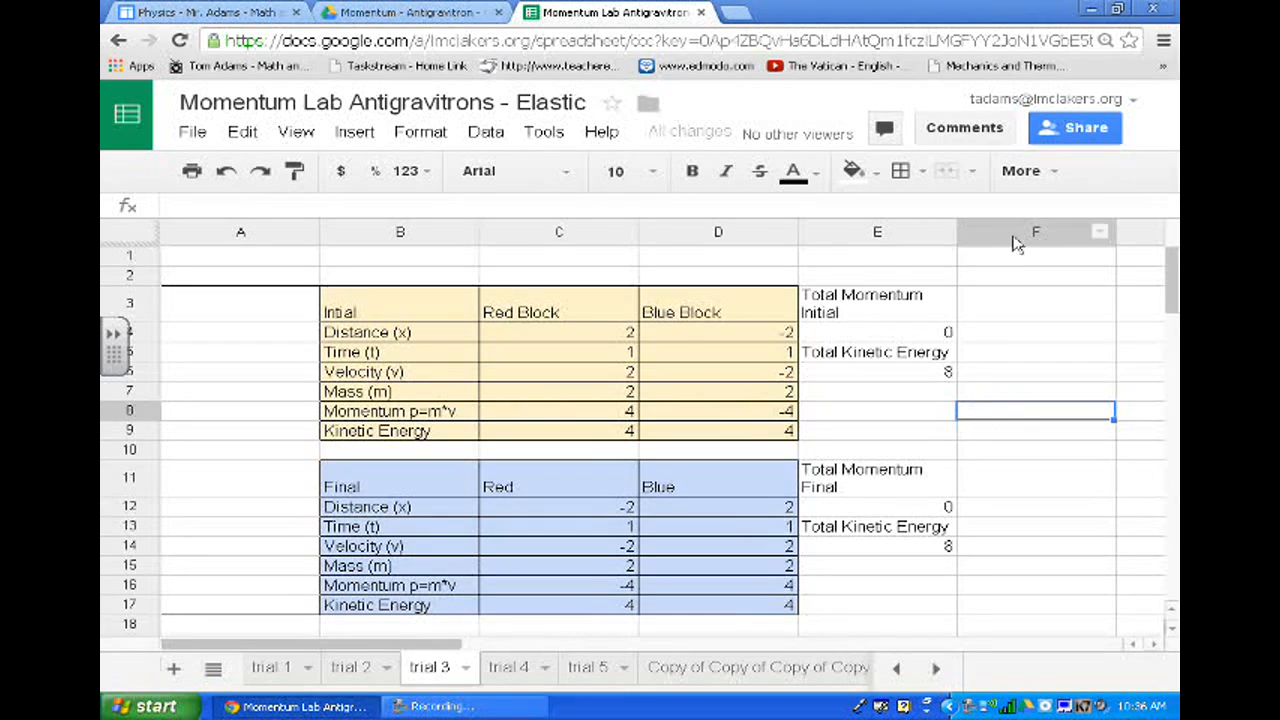
# - Paste only the formatting of the copied totals block over E3:E14 in the trial 3 sheet
pyautogui.click(904, 305)
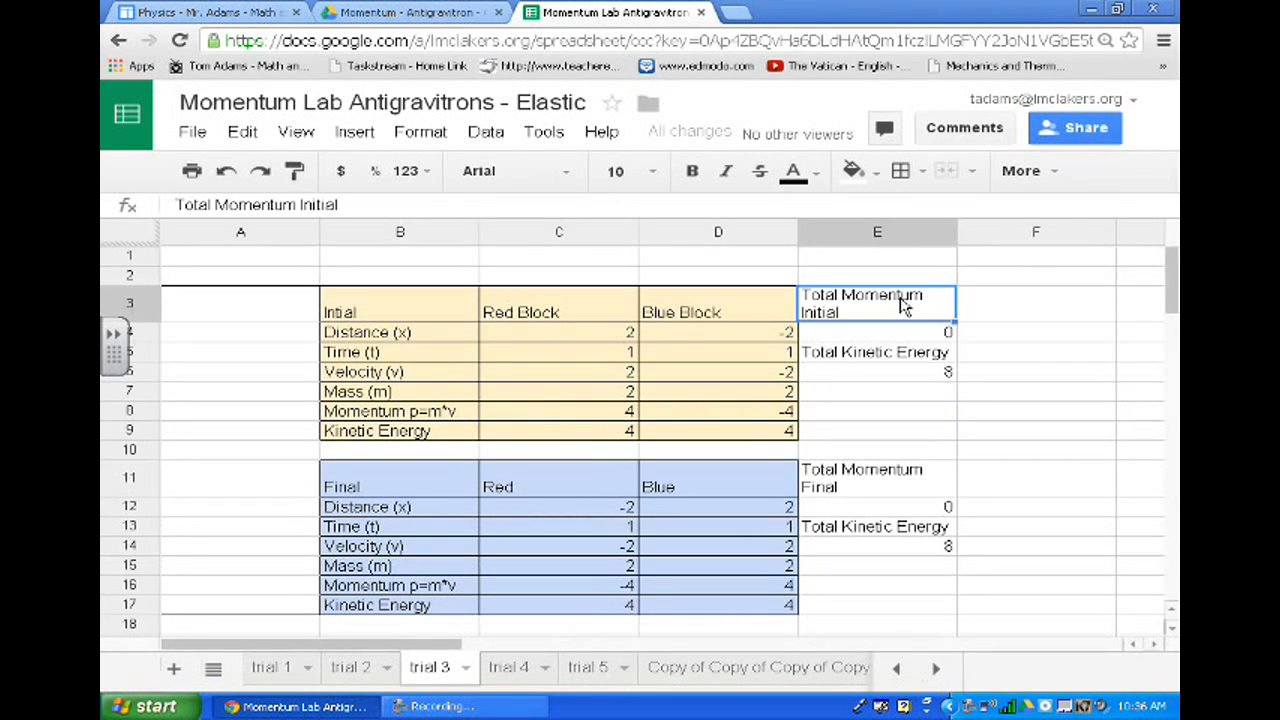
pyautogui.rightClick(904, 305)
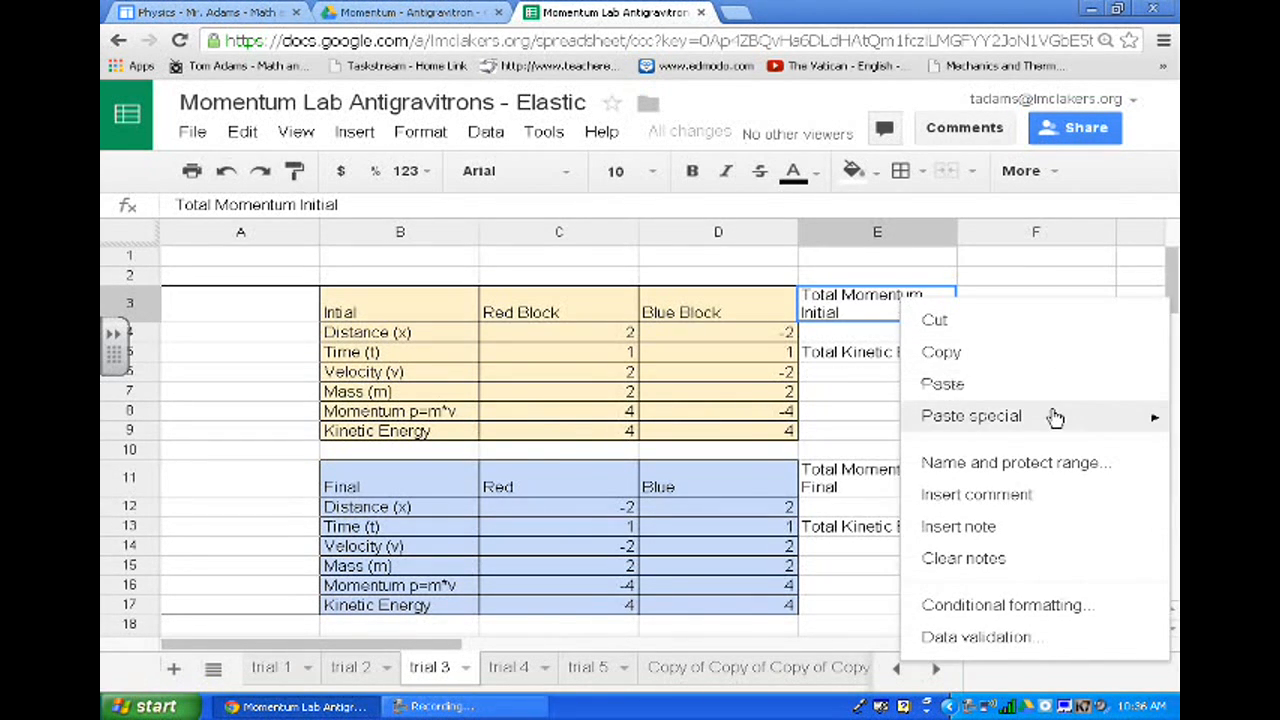
pyautogui.moveTo(1055, 420)
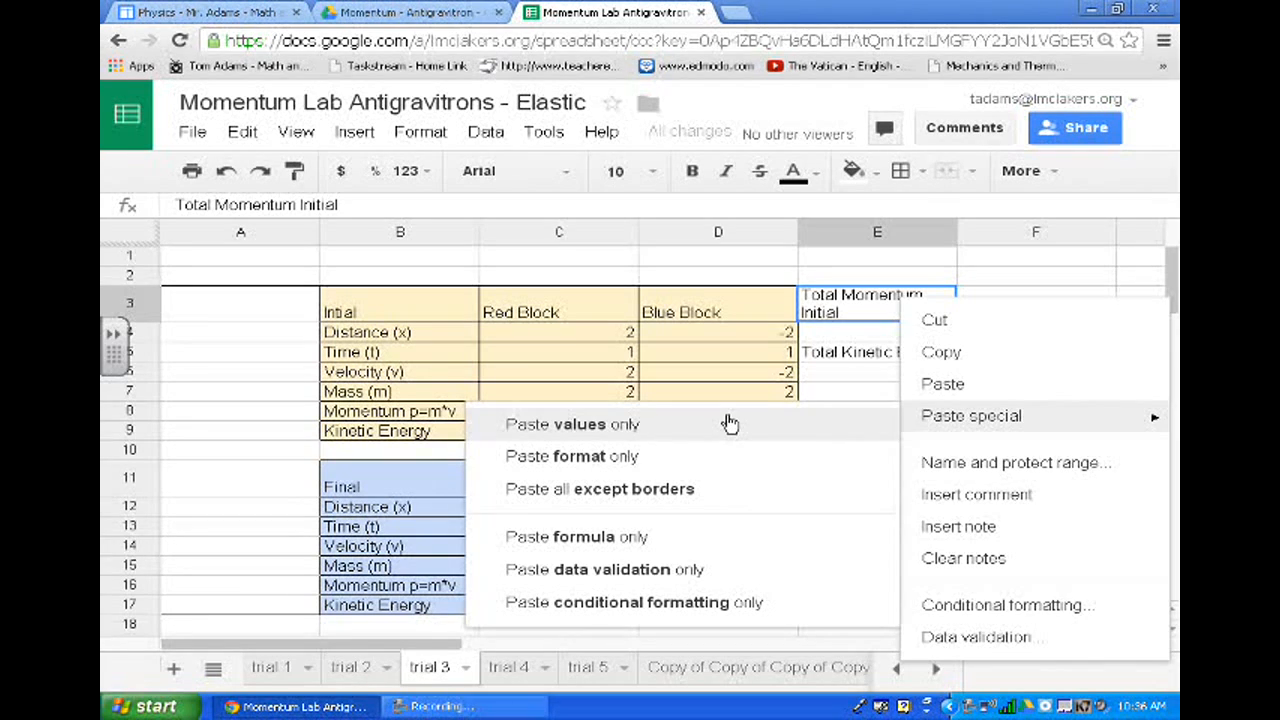
pyautogui.click(701, 466)
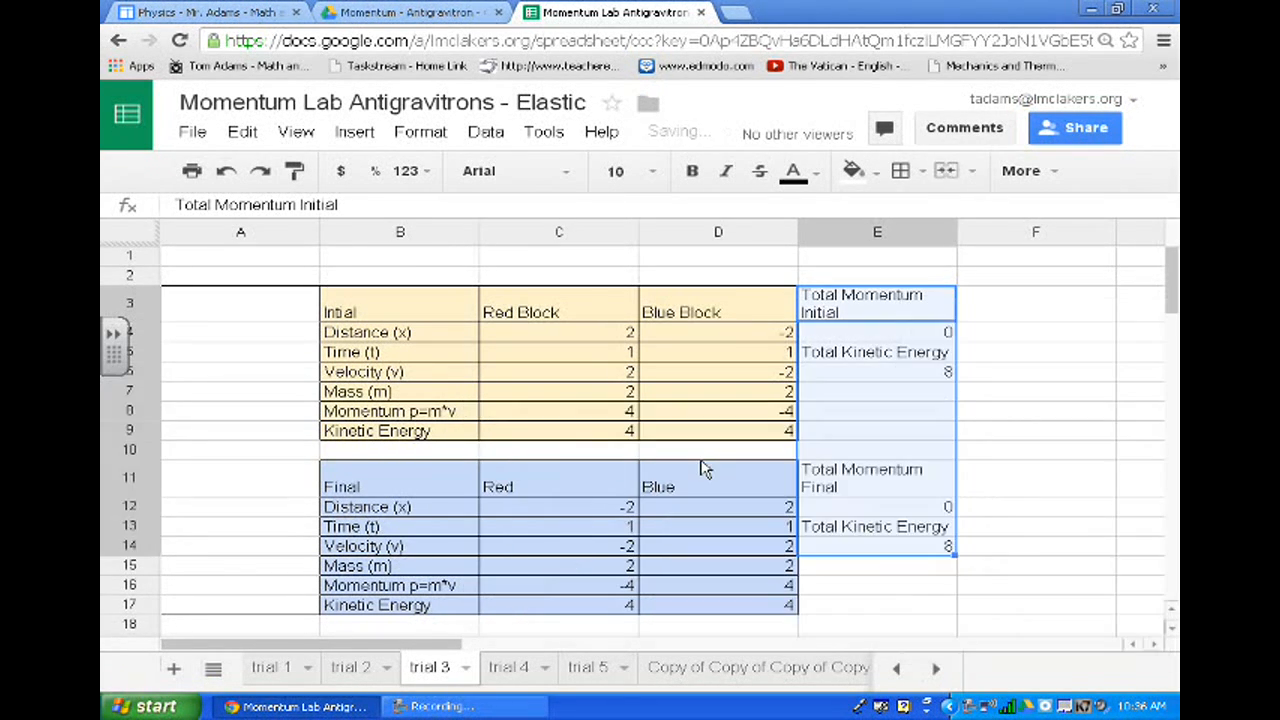
pyautogui.click(1074, 438)
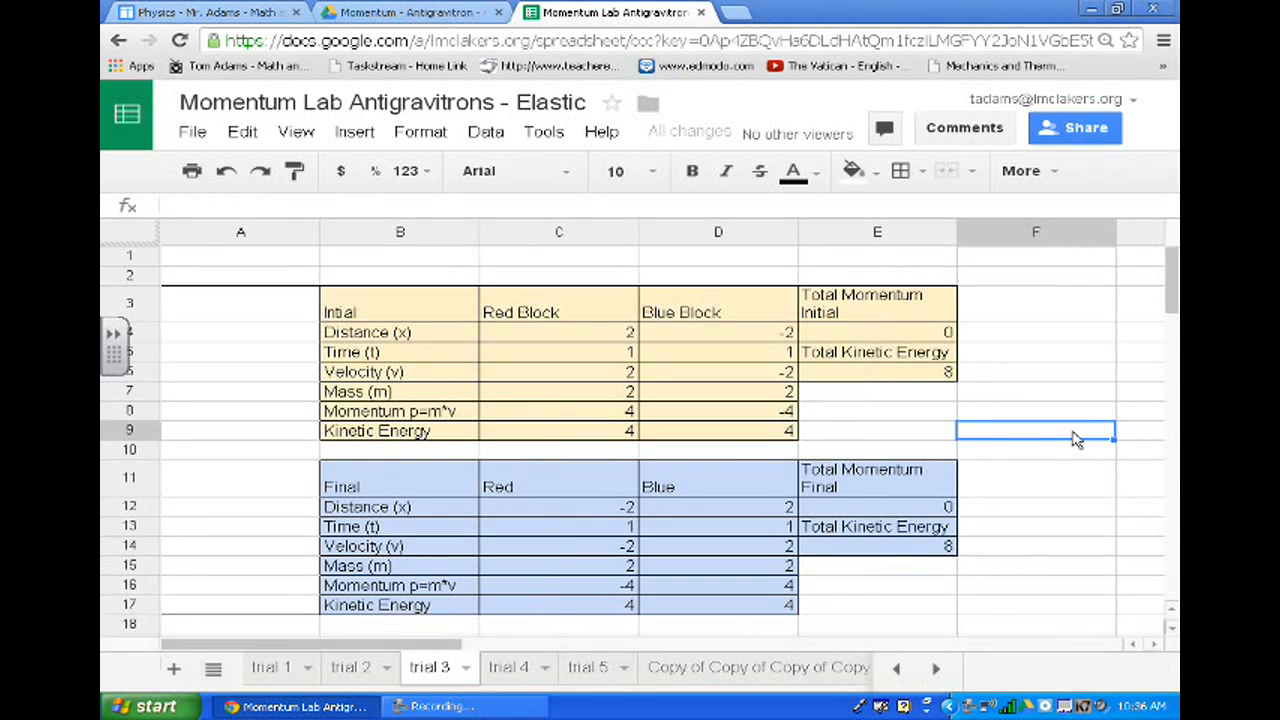